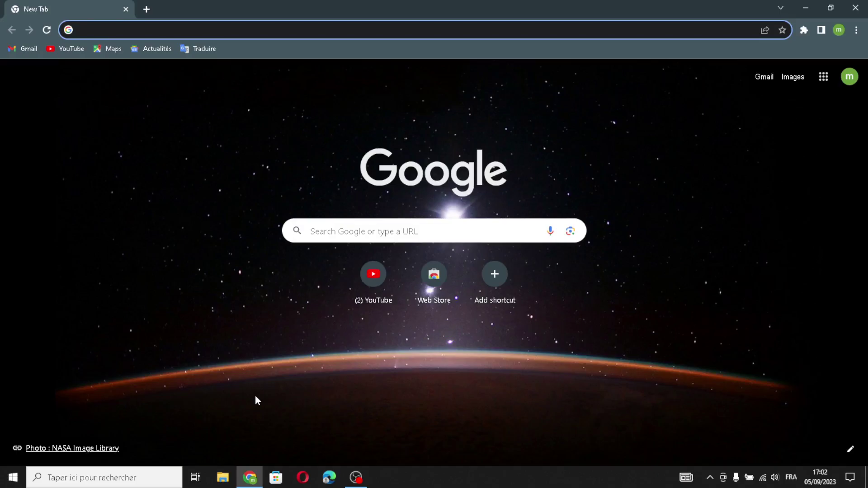
# Step: Search Google for shopify and open the sponsored "Shopify - Start Selling Online" result
pyautogui.write('s')
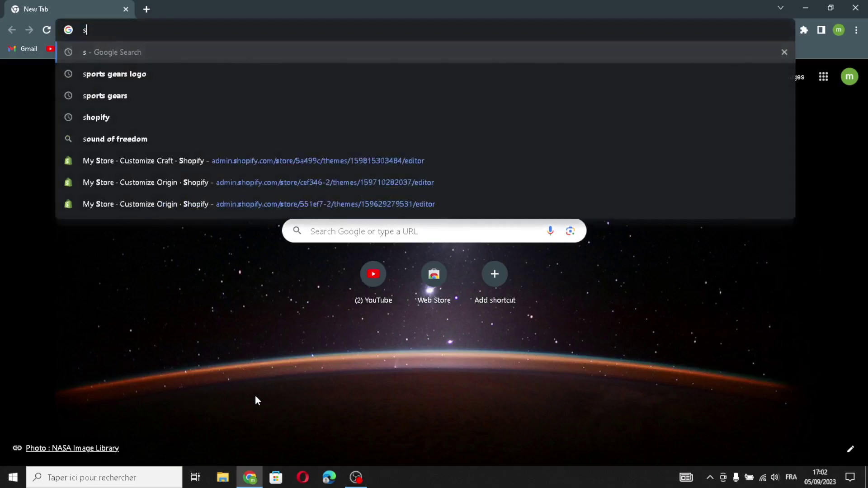
pyautogui.write('h')
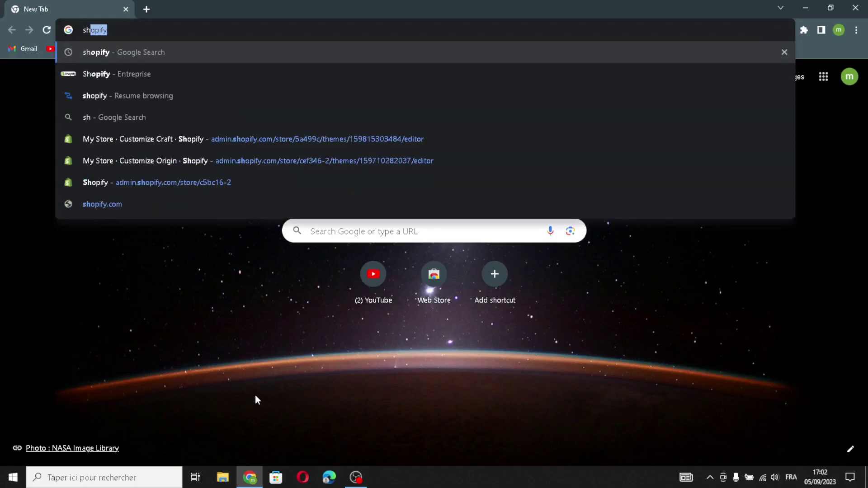
pyautogui.press('Return')
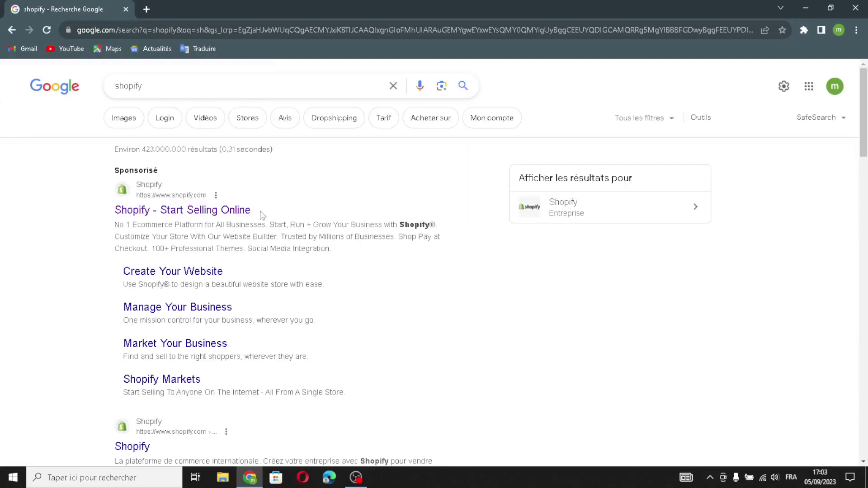
pyautogui.click(188, 213)
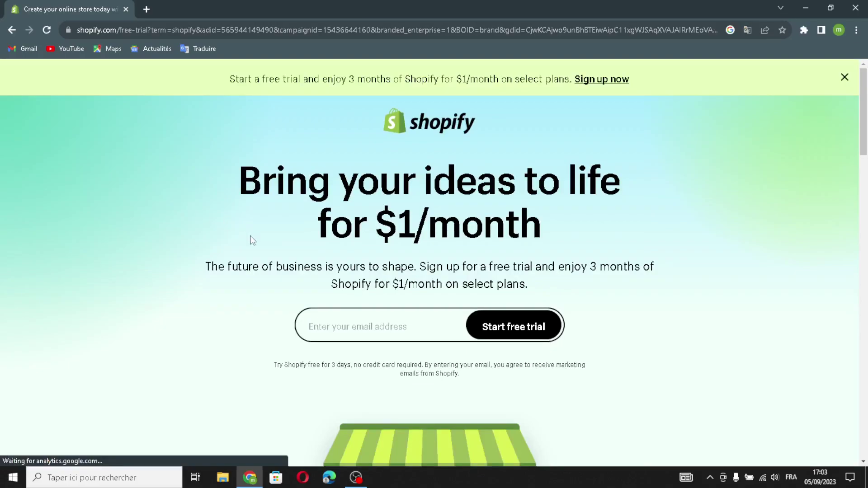
# Step: Enter the saved e-mail address in the free-trial form and start the free trial
pyautogui.click(381, 328)
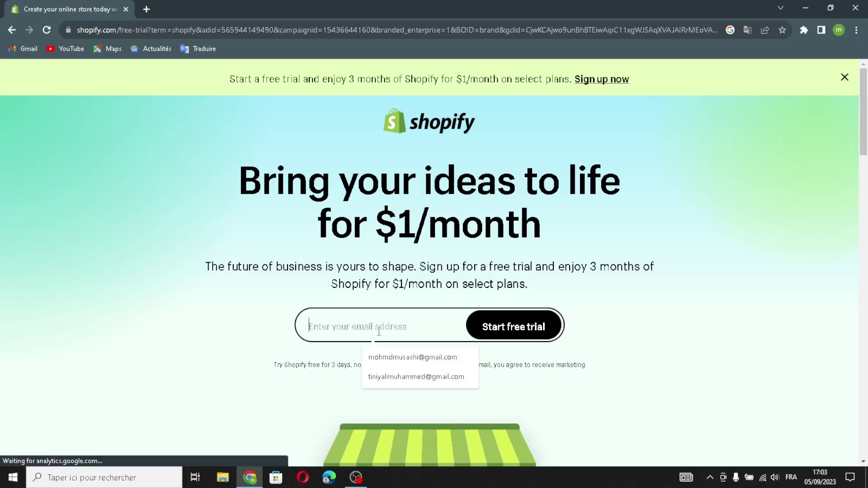
pyautogui.click(375, 356)
pyautogui.click(514, 327)
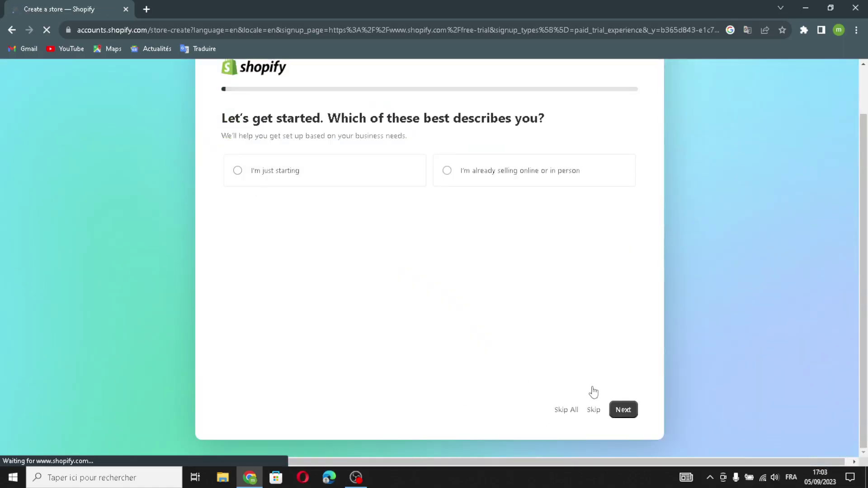
# Step: Skip all onboarding questions and create the store with Morocco as its business location, using the existing Shopify account
pyautogui.click(567, 411)
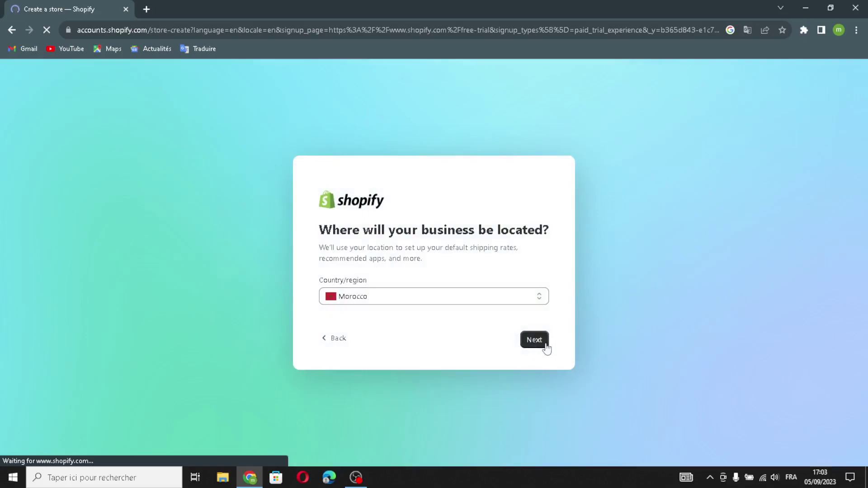
pyautogui.click(544, 344)
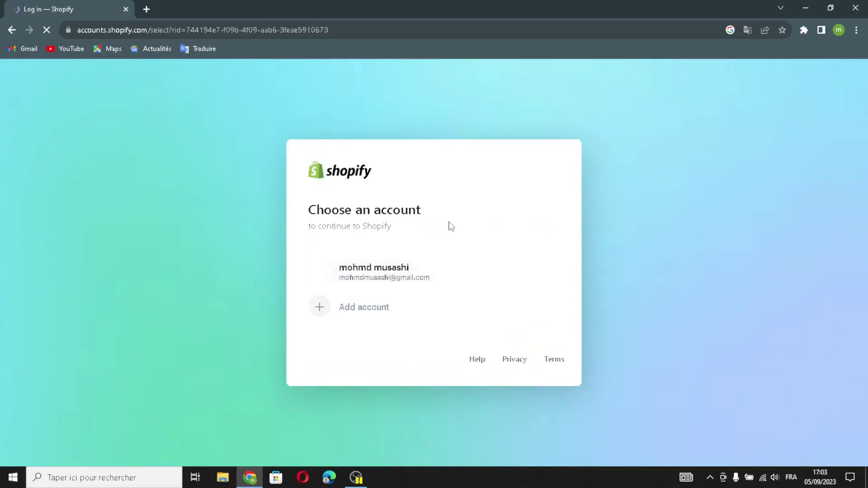
pyautogui.click(387, 276)
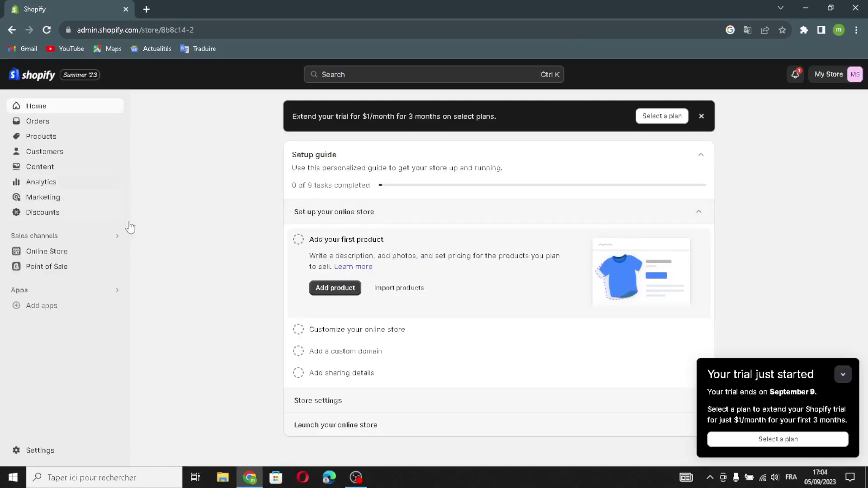
# Step: Go to the online store's themes, collapse the trial notice and add the free Sense theme to the library
pyautogui.click(94, 254)
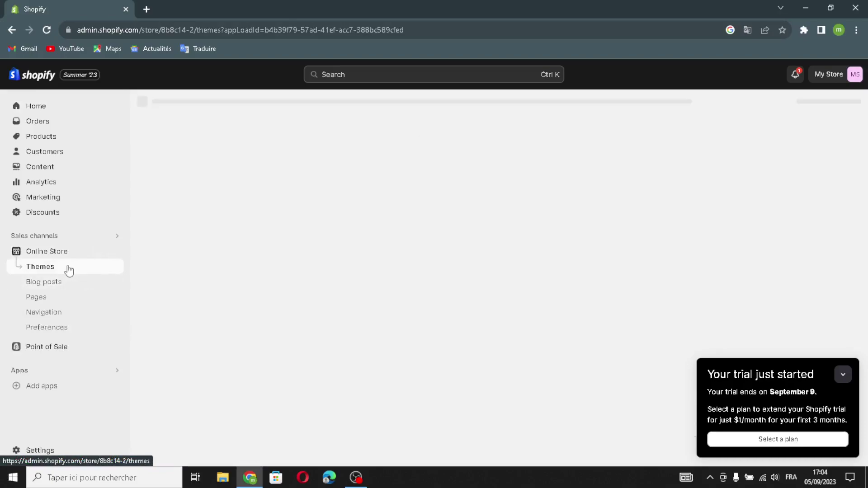
pyautogui.click(844, 375)
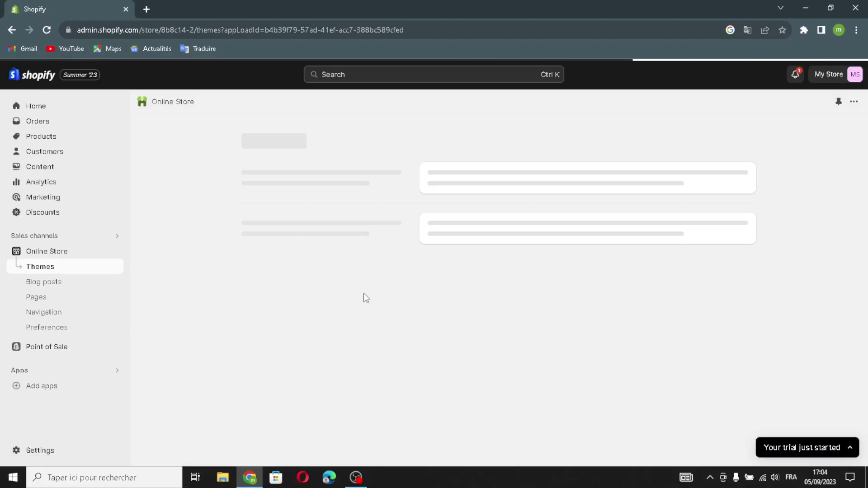
pyautogui.scroll(-3, 613, 294)
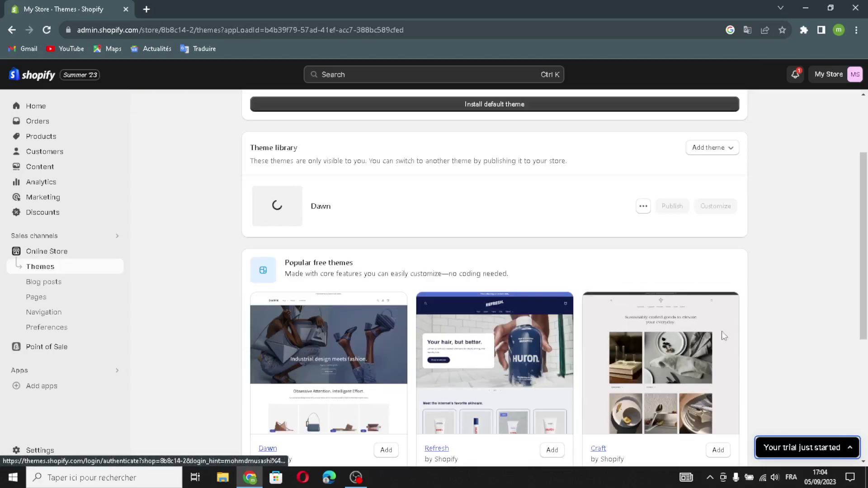
pyautogui.scroll(-5, 724, 335)
pyautogui.scroll(5, 629, 341)
pyautogui.scroll(-5, 583, 322)
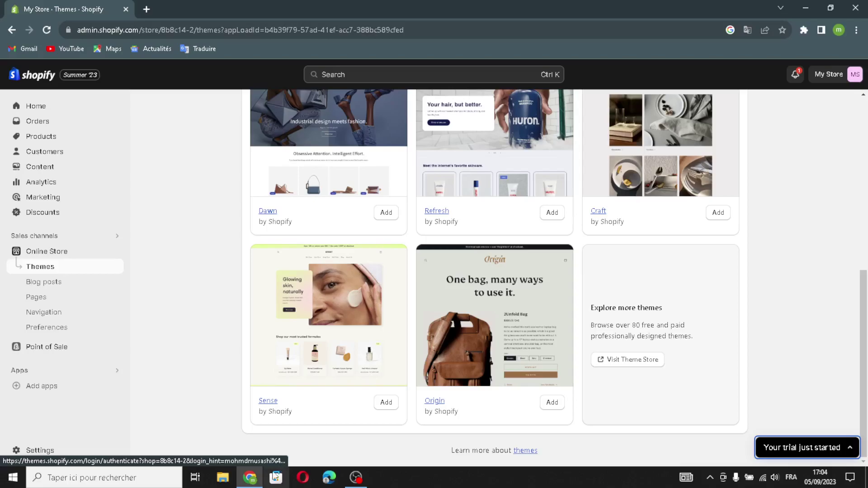
pyautogui.click(386, 404)
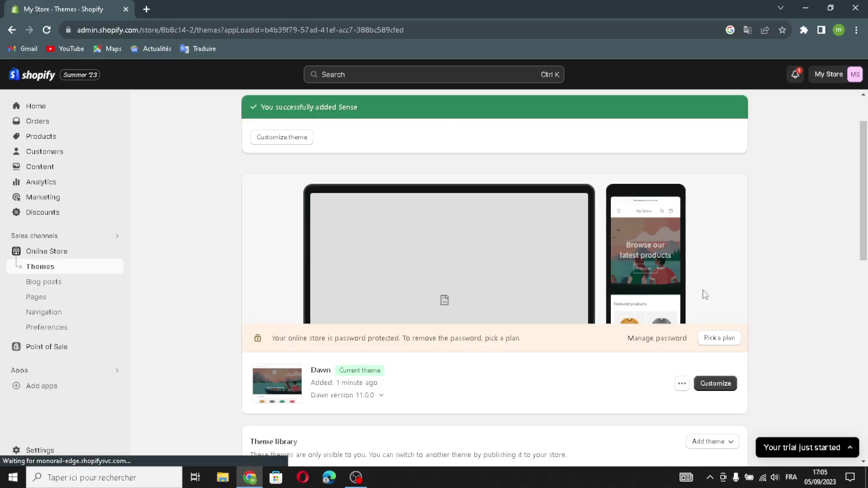
# Step: Publish the Sense theme as the store's current theme and open it for customization
pyautogui.scroll(-2, 622, 332)
pyautogui.scroll(-3, 572, 371)
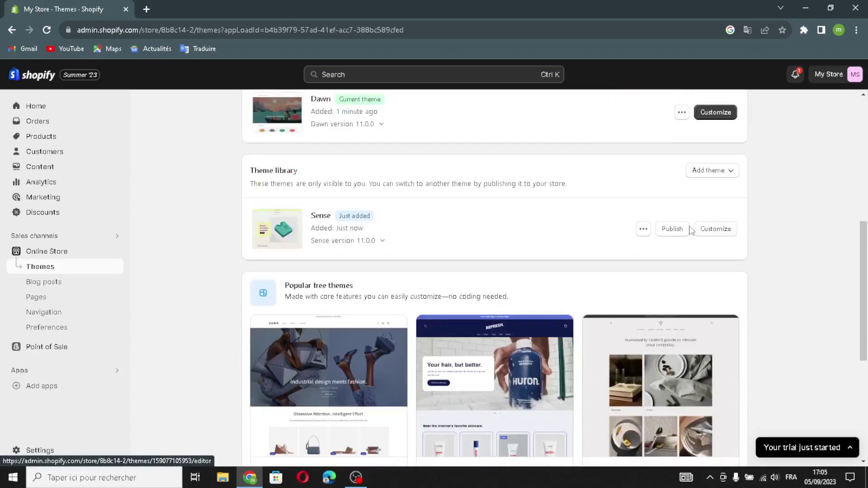
pyautogui.click(674, 230)
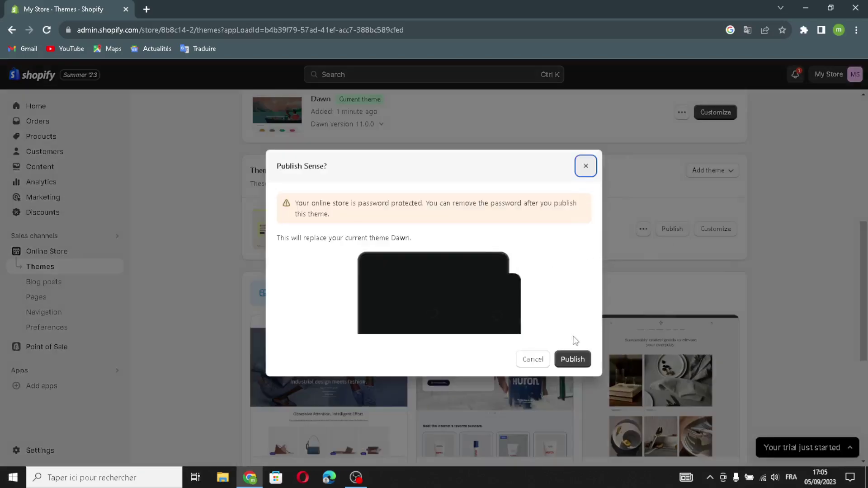
pyautogui.click(568, 358)
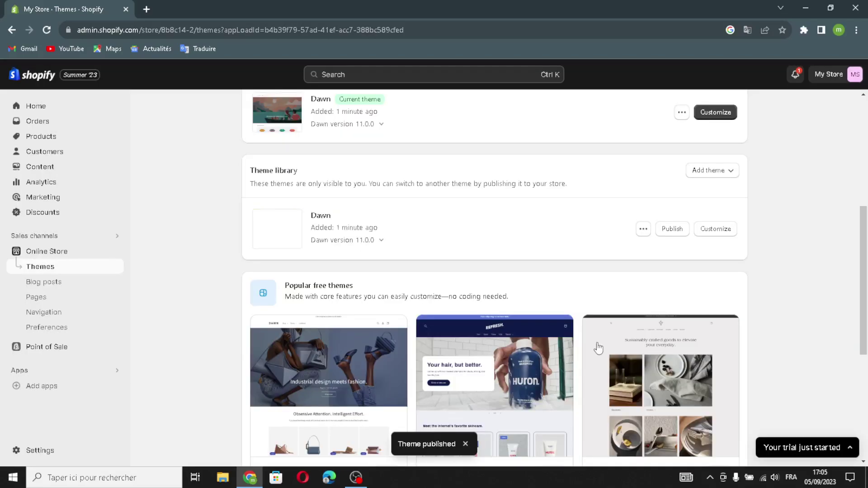
pyautogui.scroll(3, 599, 347)
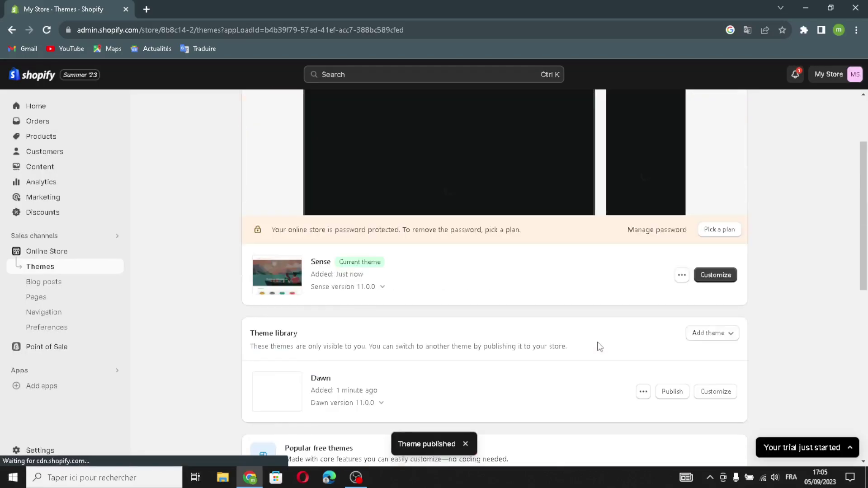
pyautogui.click(708, 275)
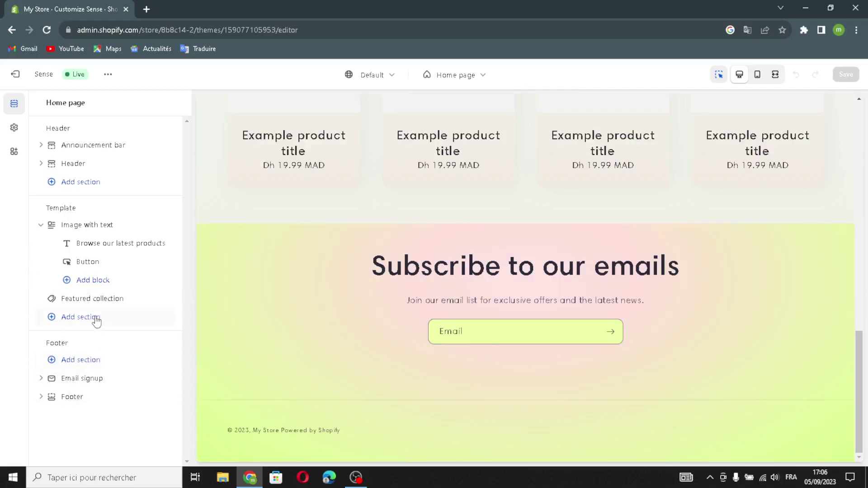
# Step: Add Collection list, Slideshow and Image banner sections to the home page template below the featured collection
pyautogui.click(81, 317)
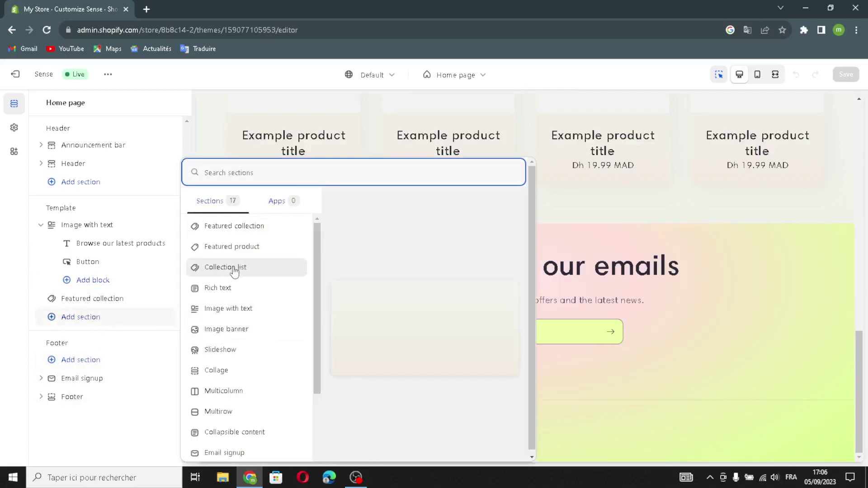
pyautogui.press('Escape')
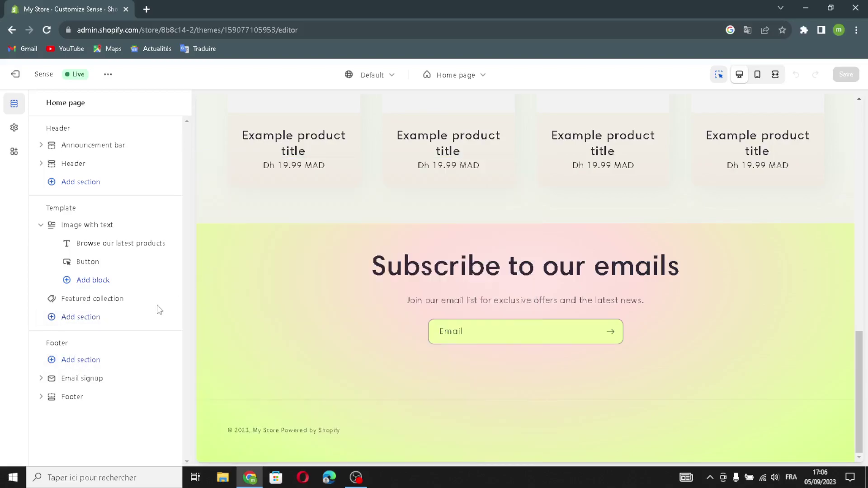
pyautogui.click(82, 322)
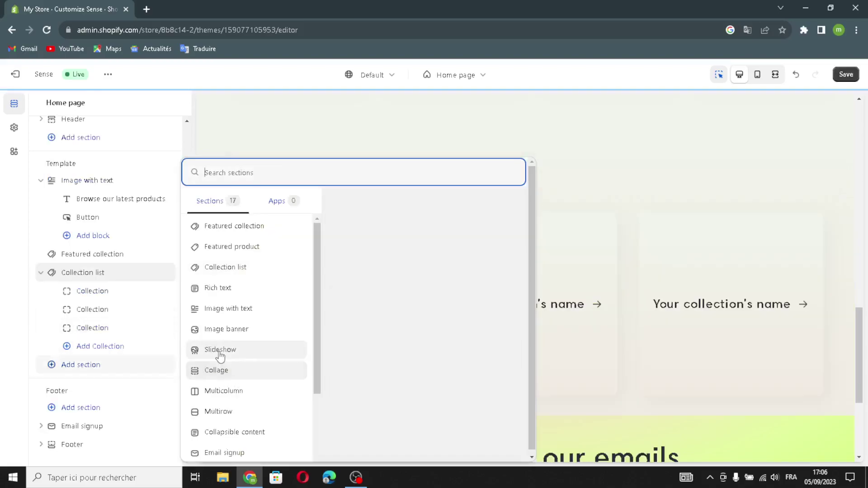
pyautogui.press('Escape')
pyautogui.click(69, 365)
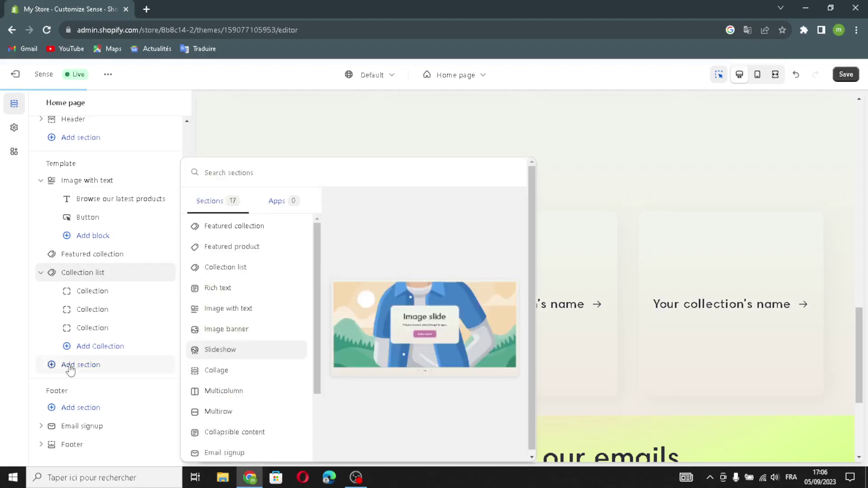
pyautogui.click(226, 330)
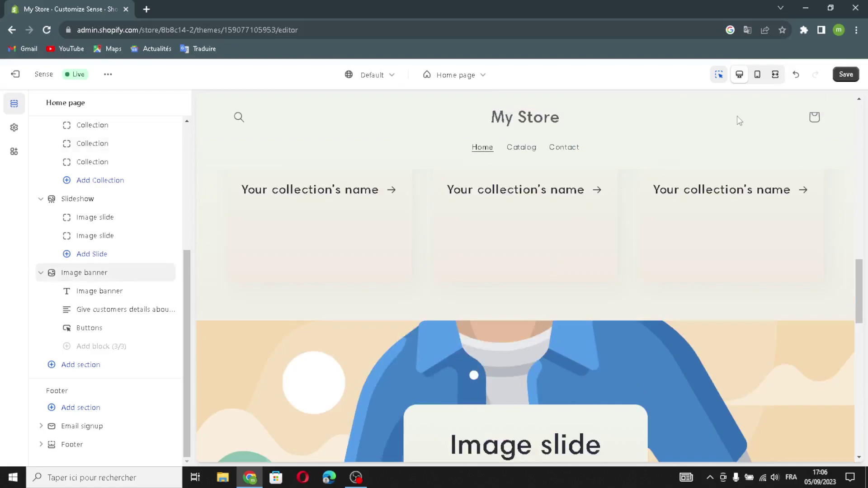
# Step: Preview the home page in mobile and fullscreen views, ending in the desktop view
pyautogui.click(757, 75)
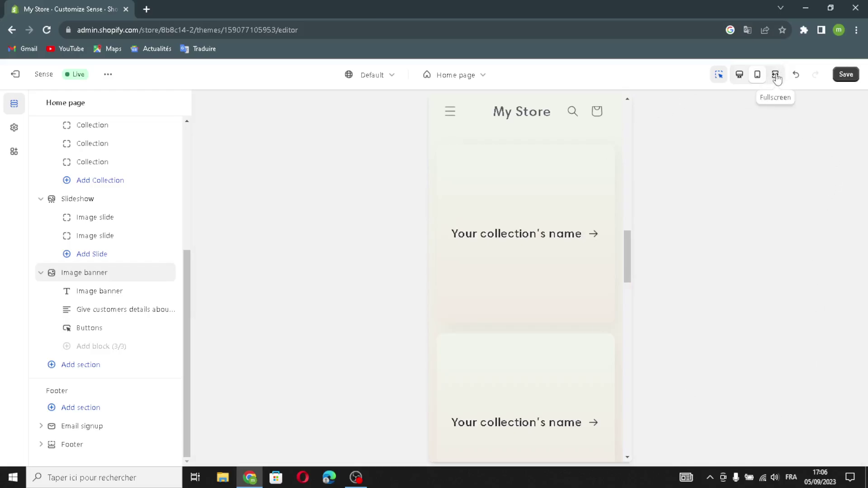
pyautogui.click(776, 76)
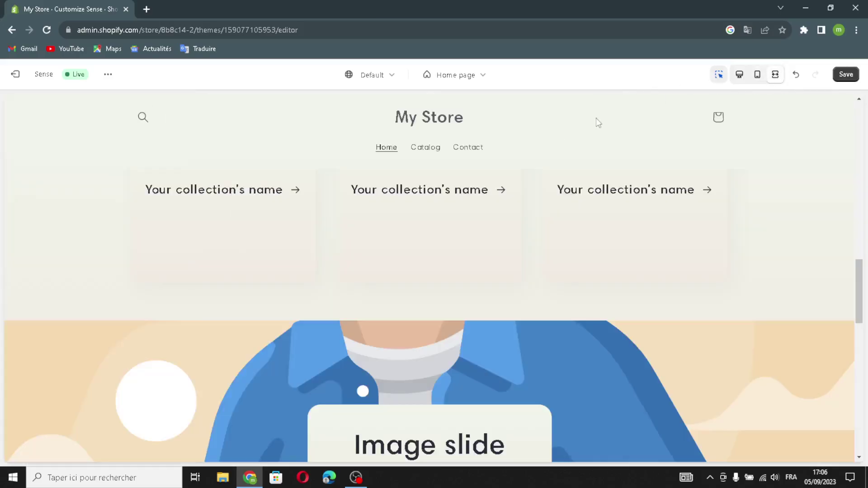
pyautogui.click(739, 76)
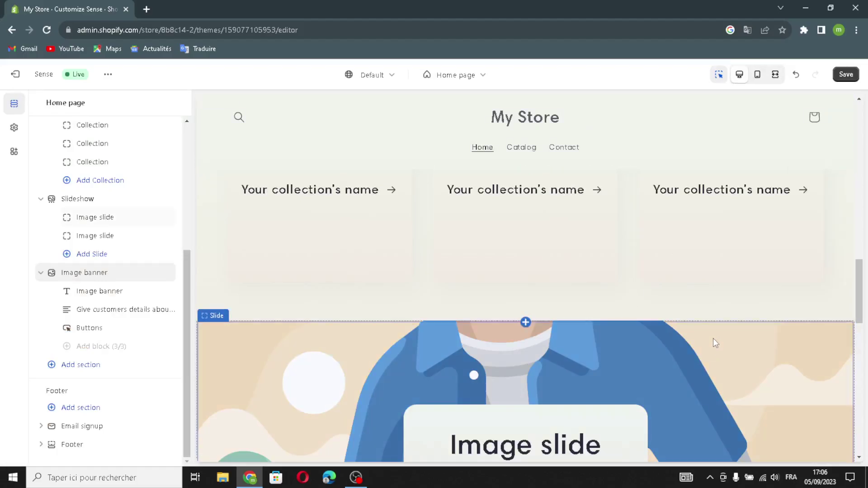
# Step: Set the announcement bar's color scheme to Scheme 3
pyautogui.scroll(5, 91, 224)
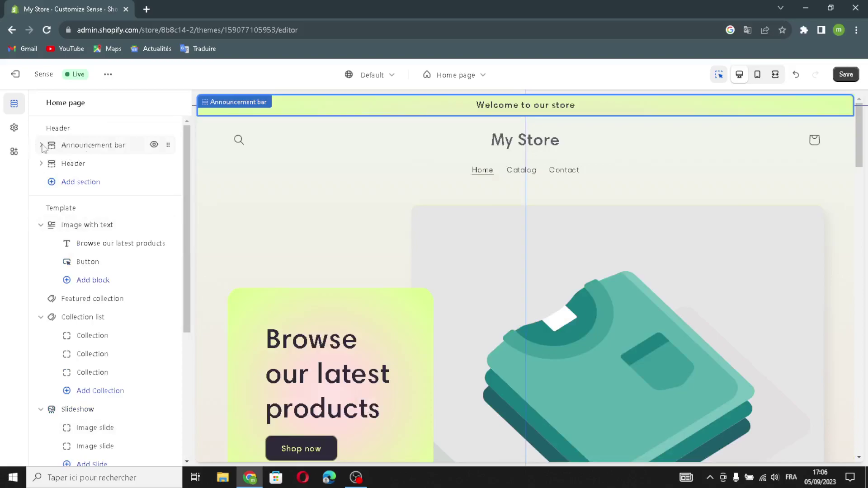
pyautogui.click(57, 148)
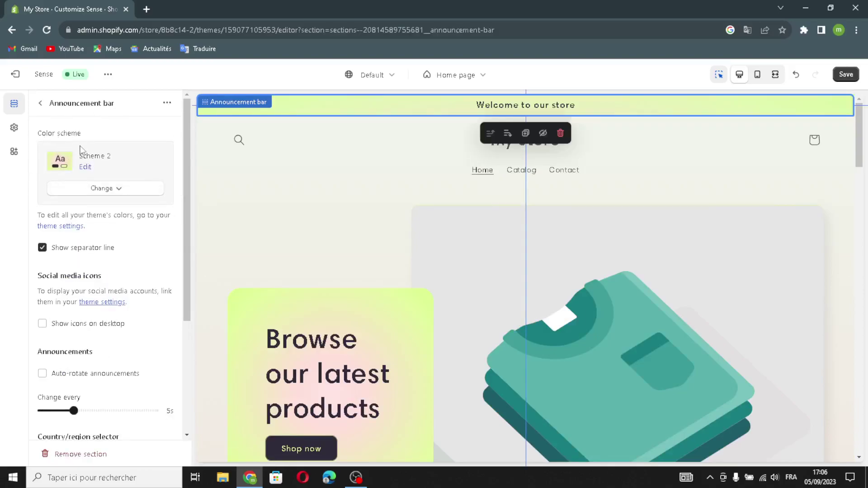
pyautogui.click(91, 198)
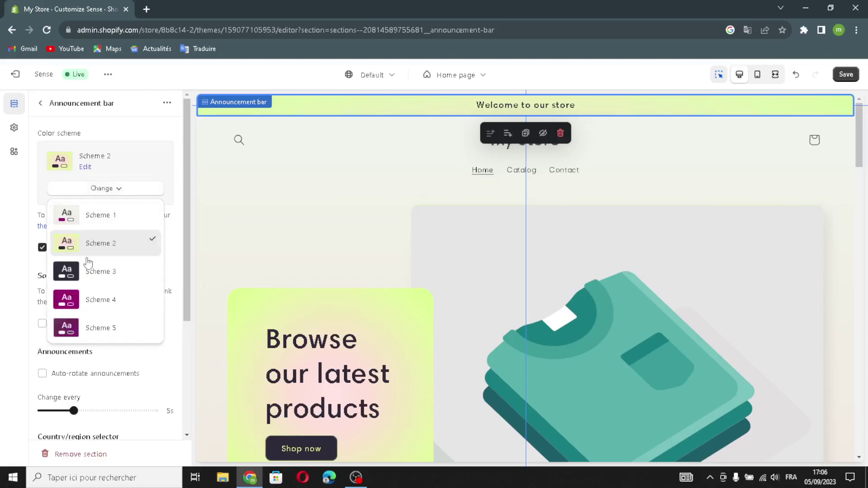
pyautogui.click(87, 270)
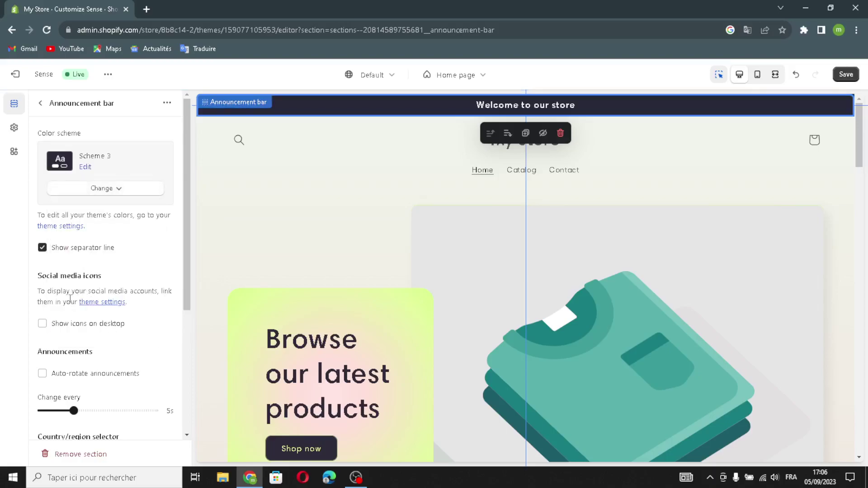
# Step: Enable desktop social media icons, auto-rotating announcements, and the country/region and language selectors for the announcement bar
pyautogui.scroll(-1, 86, 289)
pyautogui.click(43, 270)
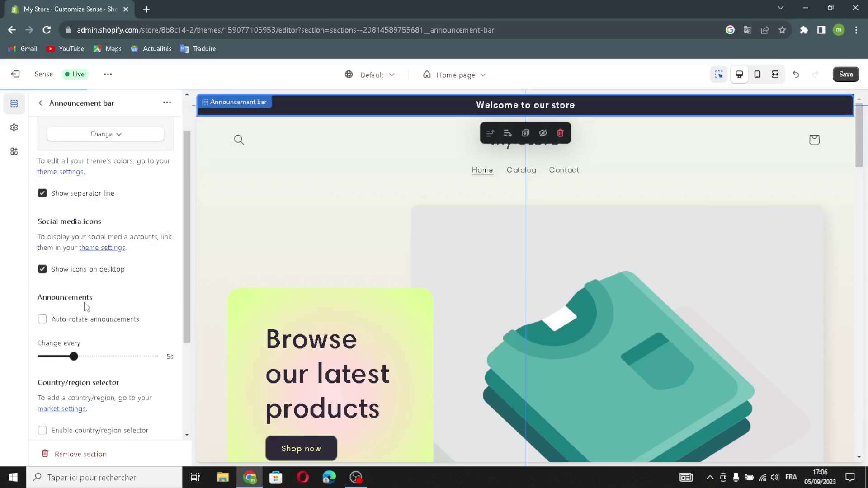
pyautogui.scroll(-3, 117, 292)
pyautogui.click(43, 176)
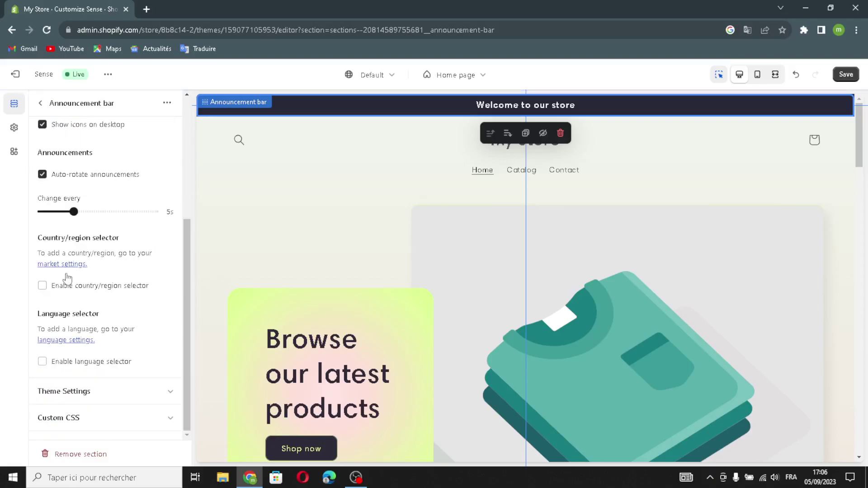
pyautogui.click(43, 288)
pyautogui.click(43, 362)
pyautogui.click(40, 103)
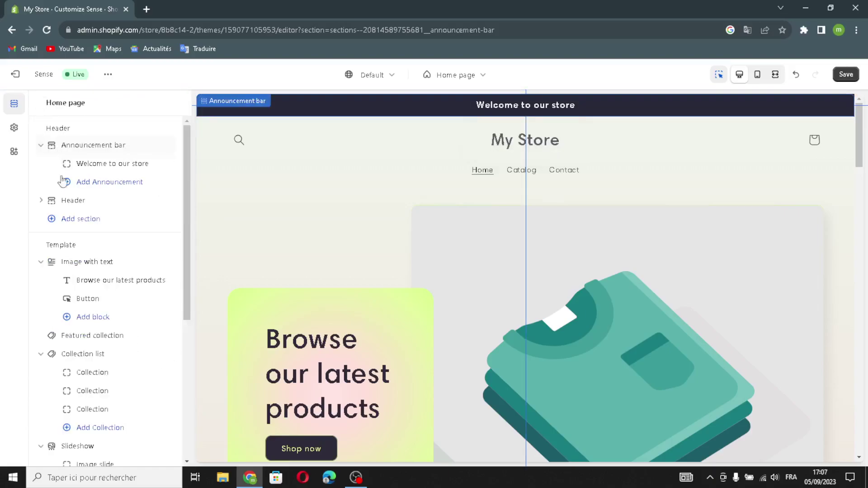
# Step: Set the header's desktop logo position to Top left
pyautogui.click(54, 201)
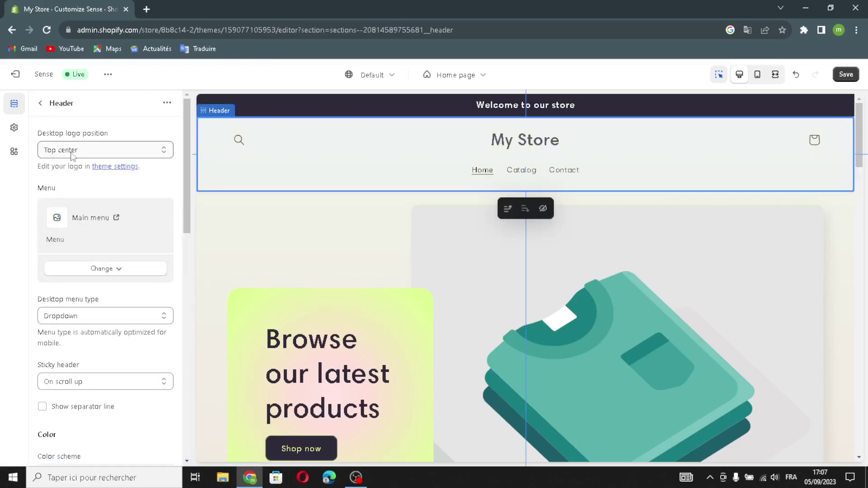
pyautogui.click(72, 153)
pyautogui.click(89, 162)
pyautogui.click(90, 155)
pyautogui.click(76, 164)
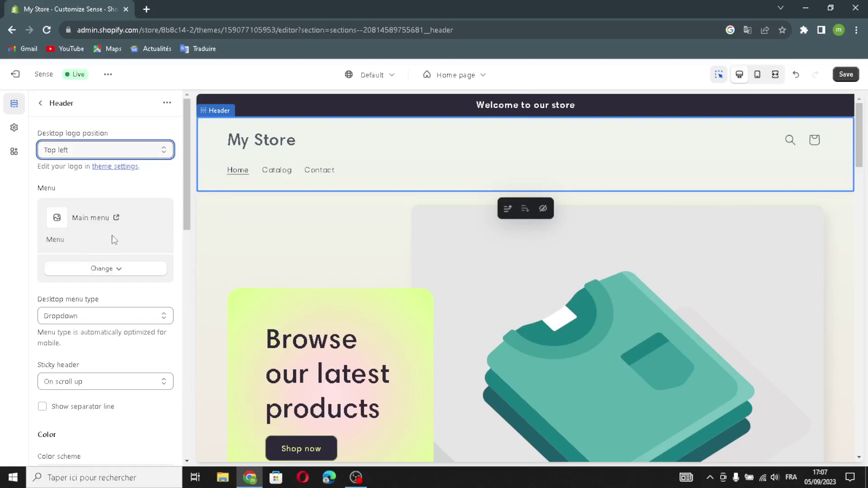
# Step: Check the header's desktop menu type and sticky header options, and enable its separator line
pyautogui.scroll(-3, 113, 253)
pyautogui.click(99, 212)
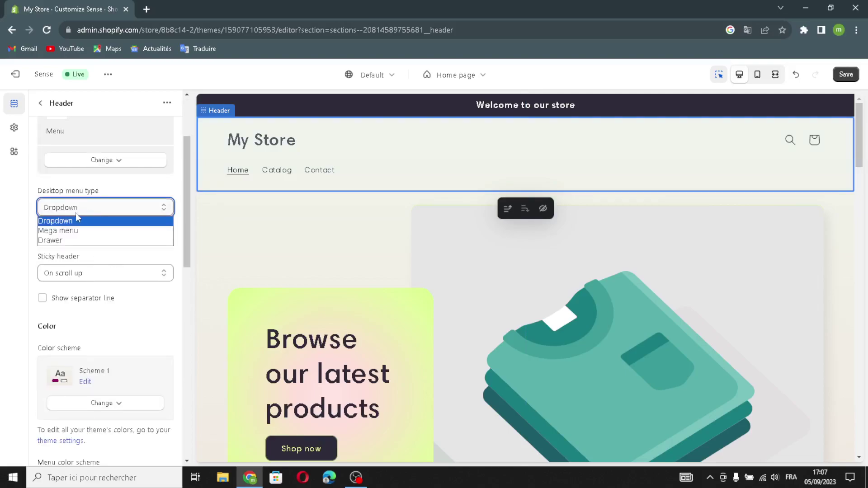
pyautogui.click(92, 207)
pyautogui.click(72, 274)
pyautogui.click(69, 277)
pyautogui.click(42, 298)
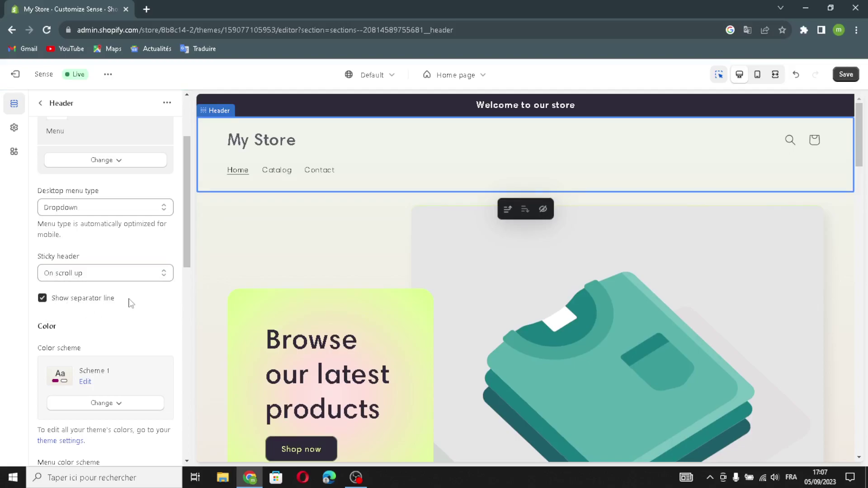
# Step: Set the header's color scheme to Scheme 2
pyautogui.scroll(-2, 98, 340)
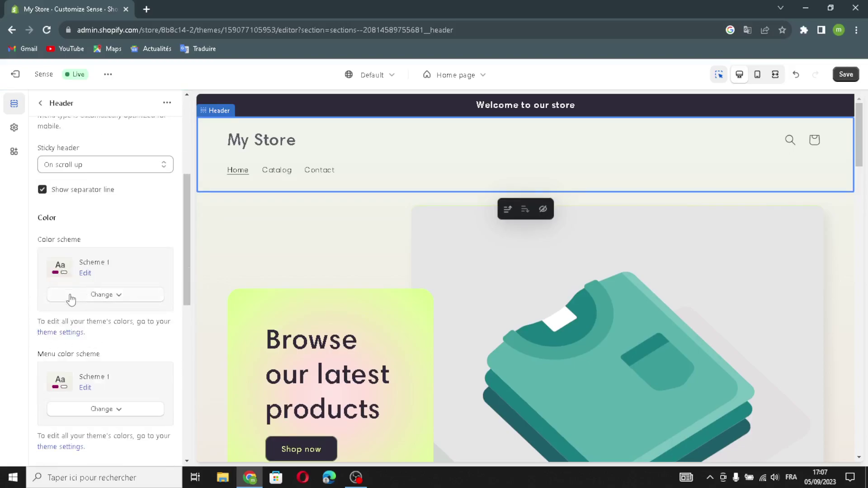
pyautogui.click(81, 300)
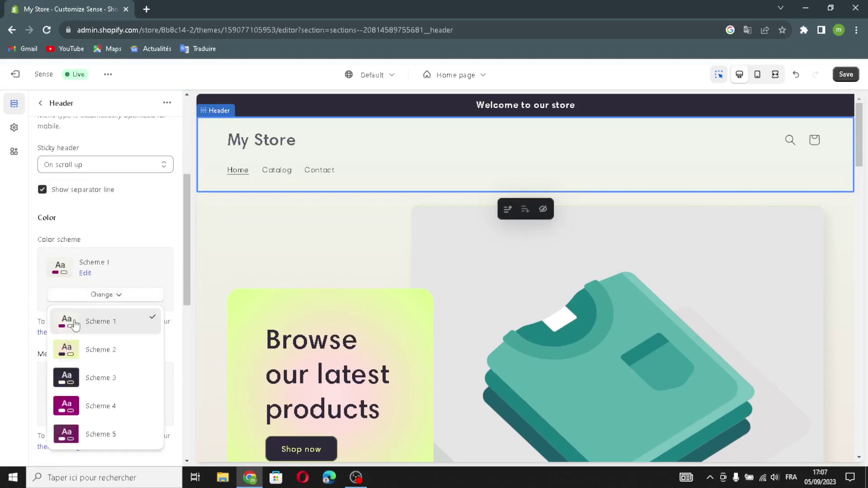
pyautogui.click(73, 349)
# Step: Review the header's selectors, mobile layout, spacing and padding settings, and expand its theme settings
pyautogui.scroll(-3, 83, 302)
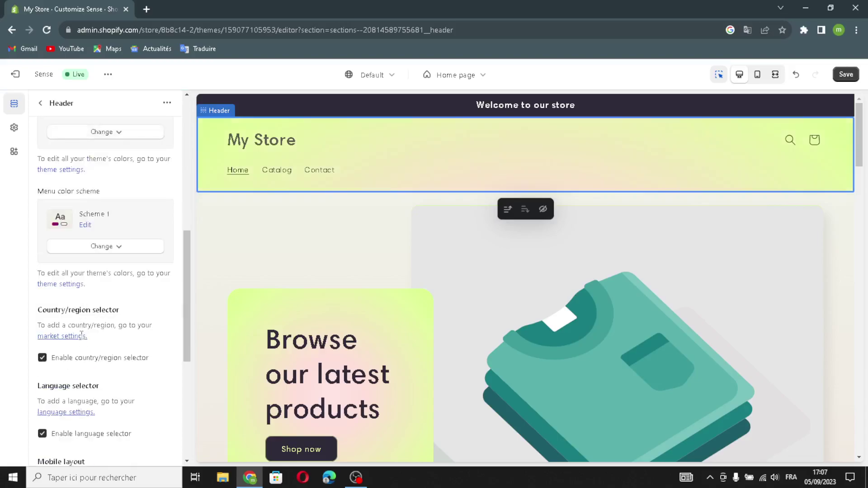
pyautogui.scroll(-1, 54, 319)
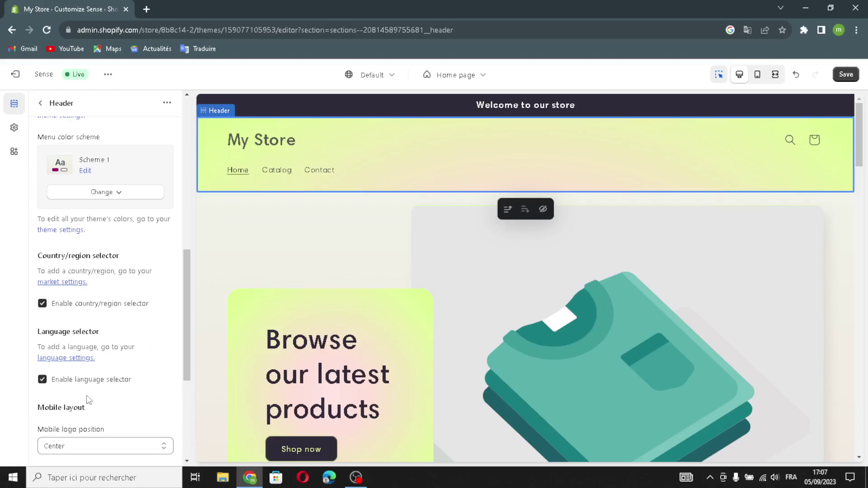
pyautogui.scroll(-3, 77, 380)
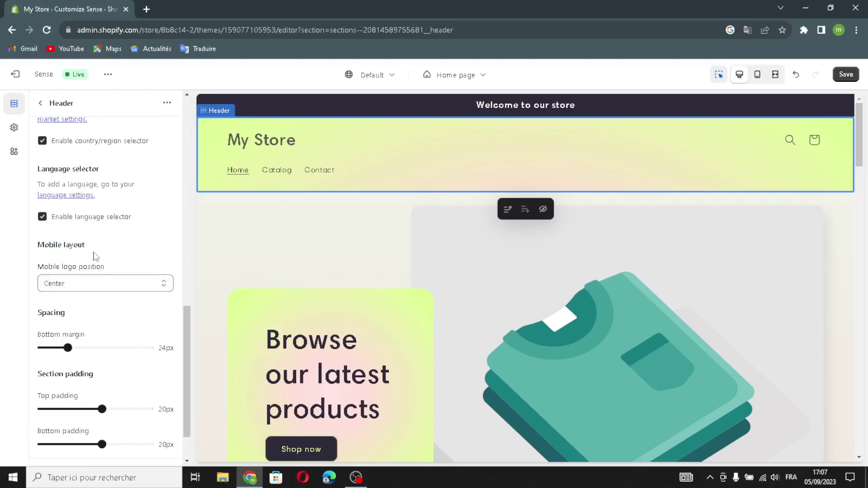
pyautogui.scroll(-1, 96, 256)
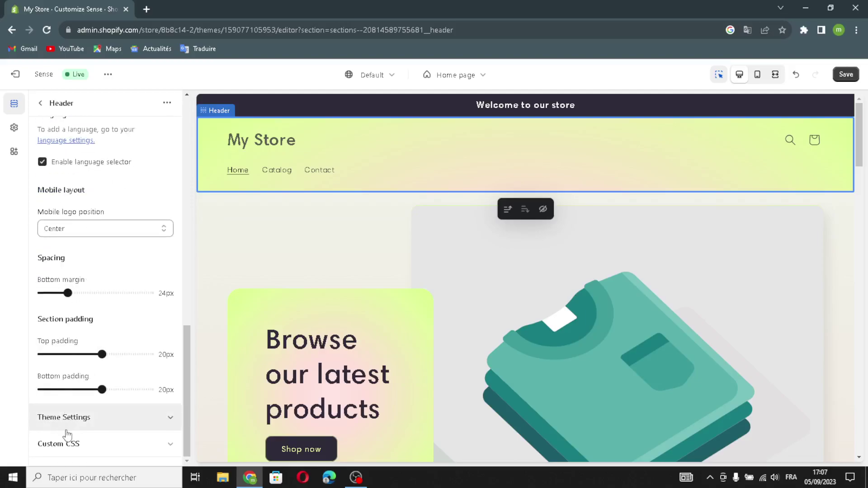
pyautogui.click(71, 418)
pyautogui.scroll(-5, 80, 414)
pyautogui.scroll(-4, 78, 414)
pyautogui.scroll(4, 41, 281)
# Step: Go through the social media link fields in the header's theme settings, from Twitter to Snapchat
pyautogui.click(73, 244)
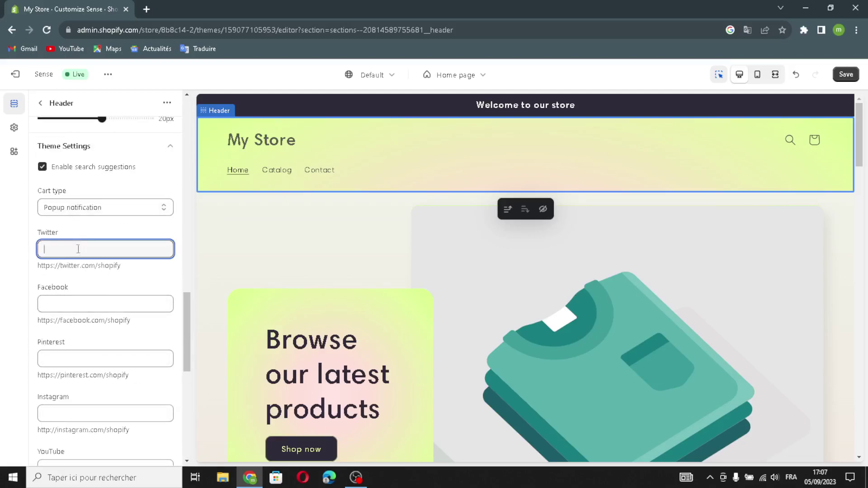
pyautogui.click(64, 307)
pyautogui.click(85, 242)
pyautogui.click(63, 304)
pyautogui.scroll(-2, 75, 283)
pyautogui.click(62, 254)
pyautogui.click(68, 306)
pyautogui.scroll(-4, 72, 360)
pyautogui.click(39, 251)
pyautogui.click(42, 320)
pyautogui.click(46, 364)
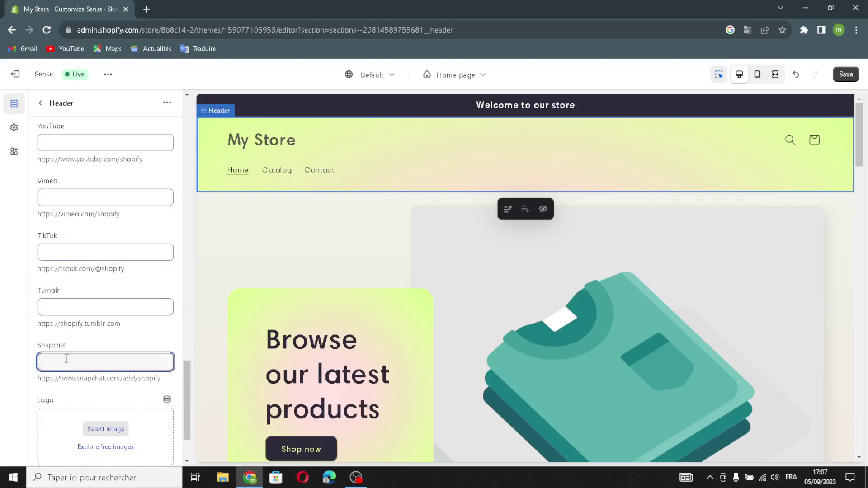
# Step: Open the image selection for the header's logo
pyautogui.scroll(-2, 66, 359)
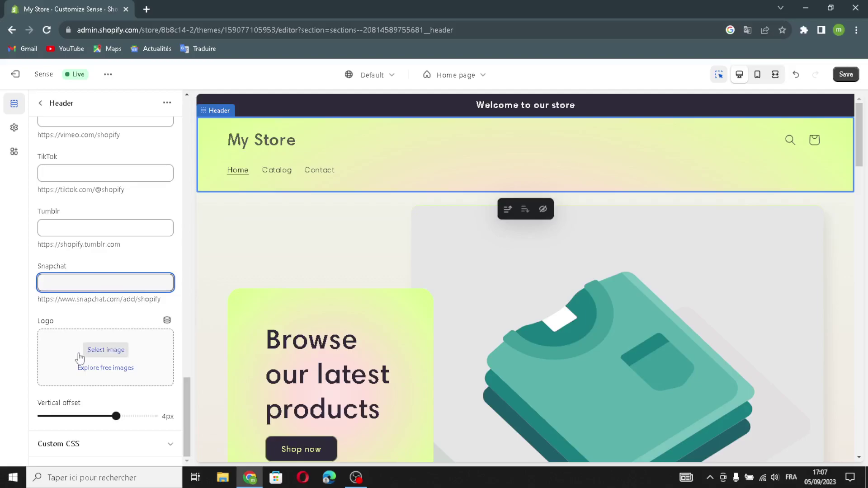
pyautogui.click(99, 353)
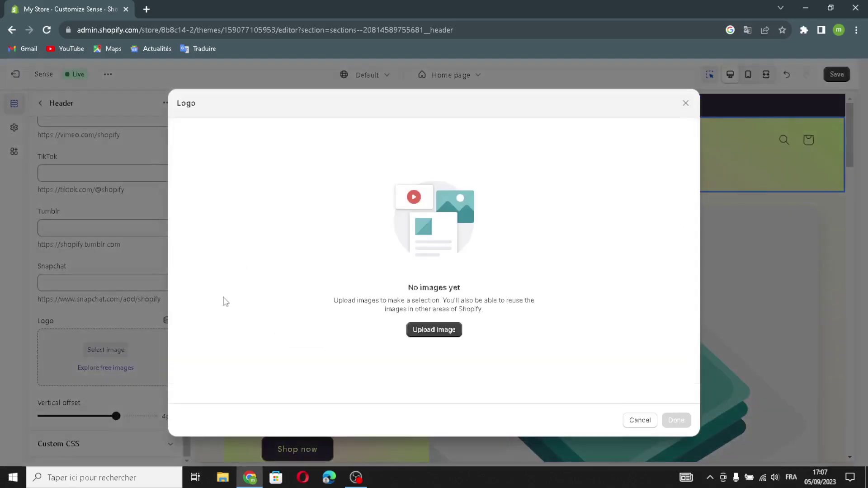
# Step: Search Google Images for "books" in a new browser tab and try to bring the bookshelf photo into the logo dialog
pyautogui.click(146, 9)
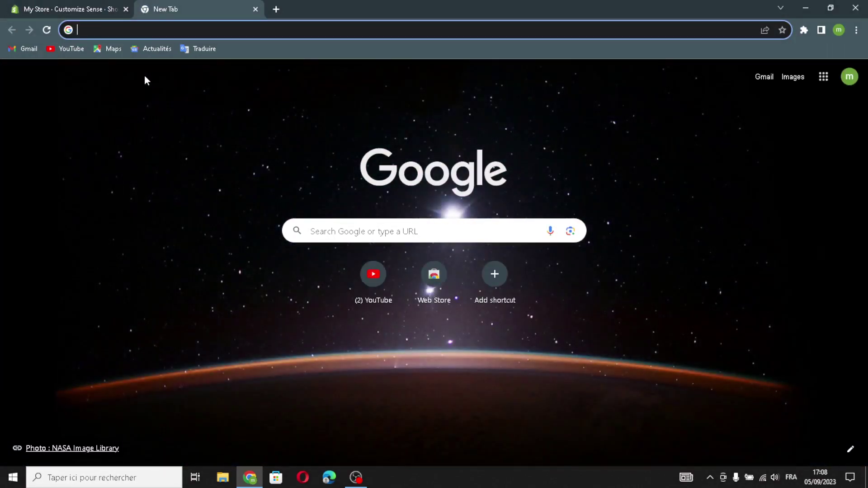
pyautogui.write('books')
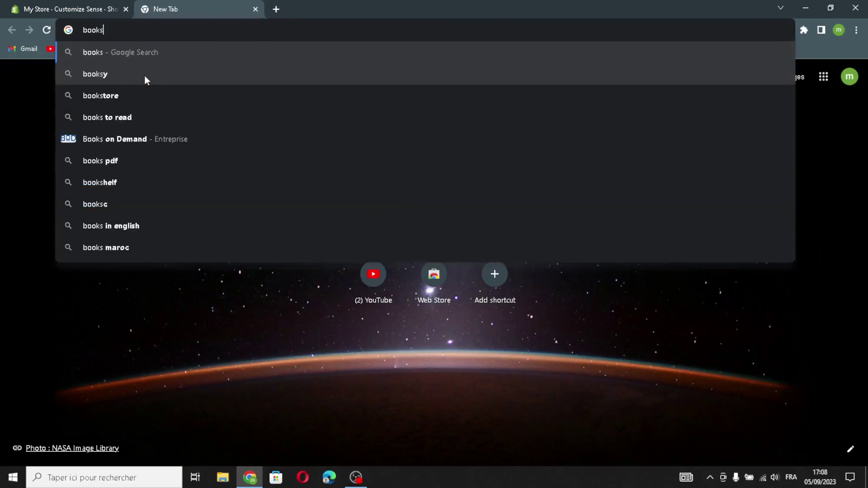
pyautogui.press('Return')
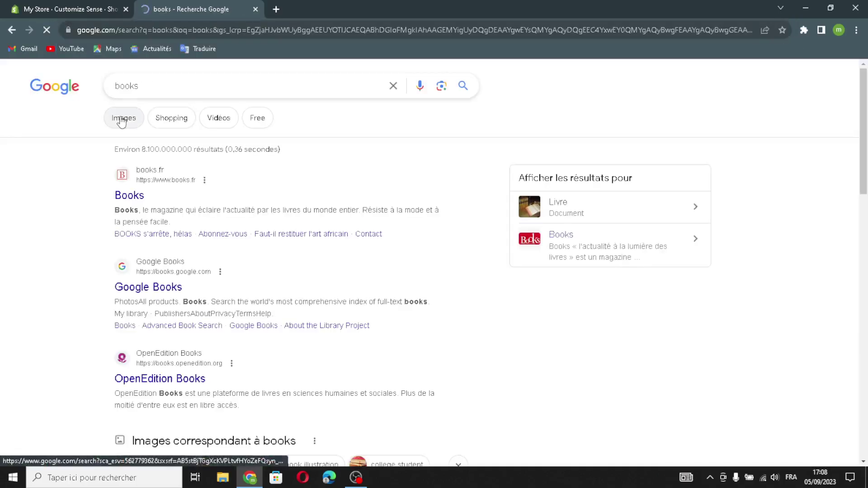
pyautogui.click(156, 127)
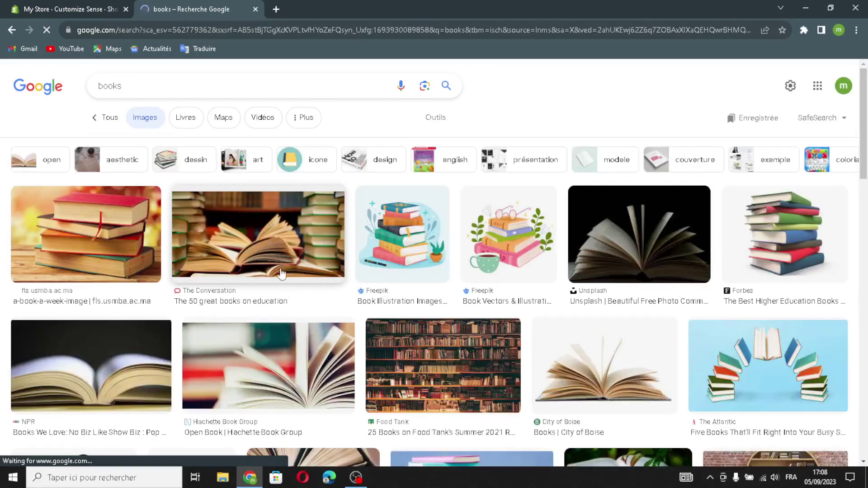
pyautogui.moveTo(387, 360); pyautogui.dragTo(189, 9)
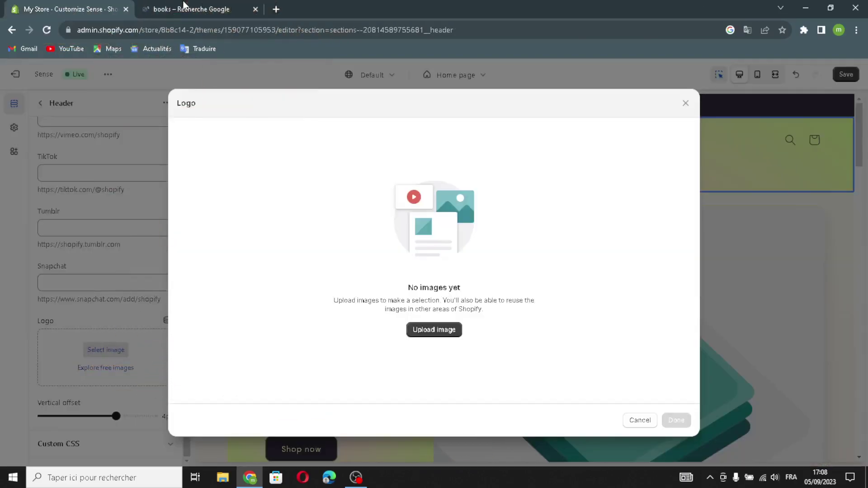
pyautogui.click(185, 10)
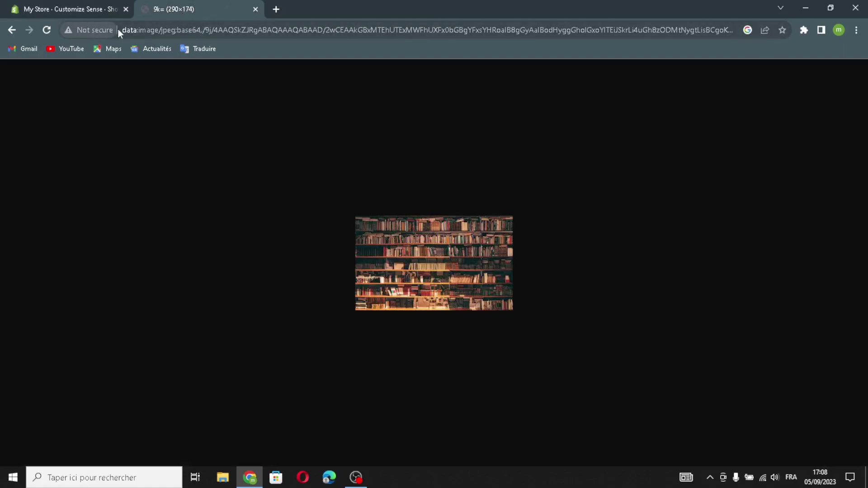
# Step: Search Google Images for "books logo" in the second browser tab
pyautogui.click(129, 30)
pyautogui.write('boo')
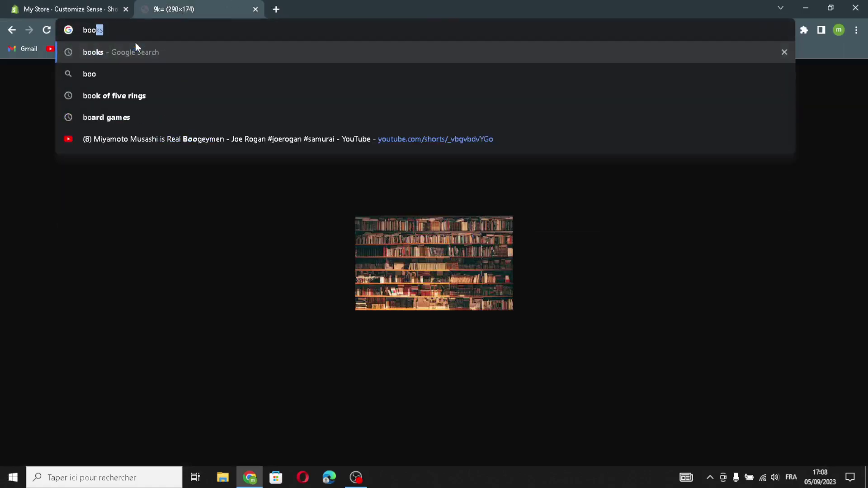
pyautogui.write('ks logo')
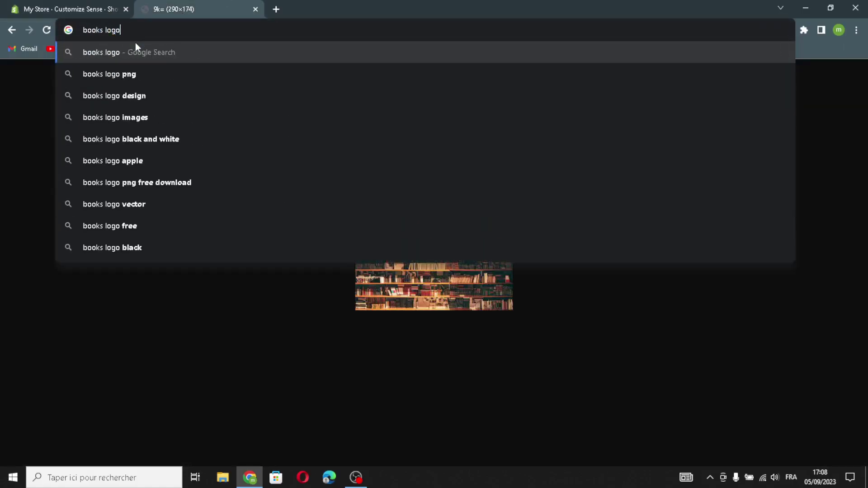
pyautogui.press('Return')
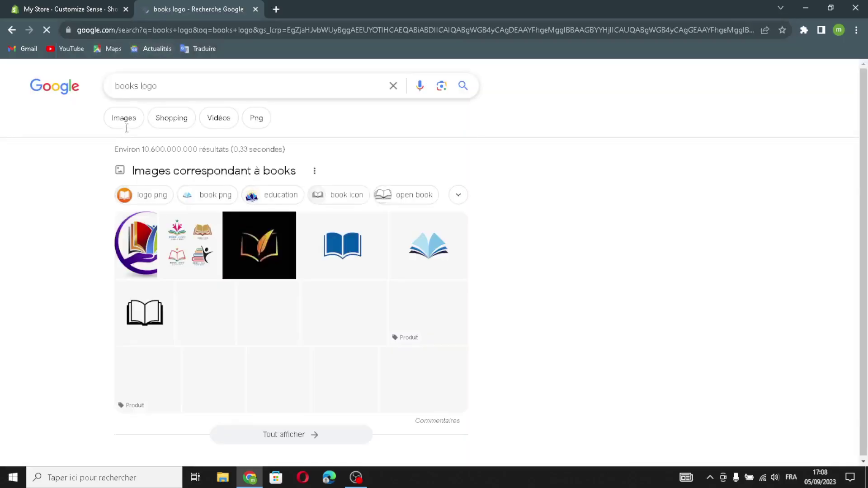
pyautogui.click(137, 139)
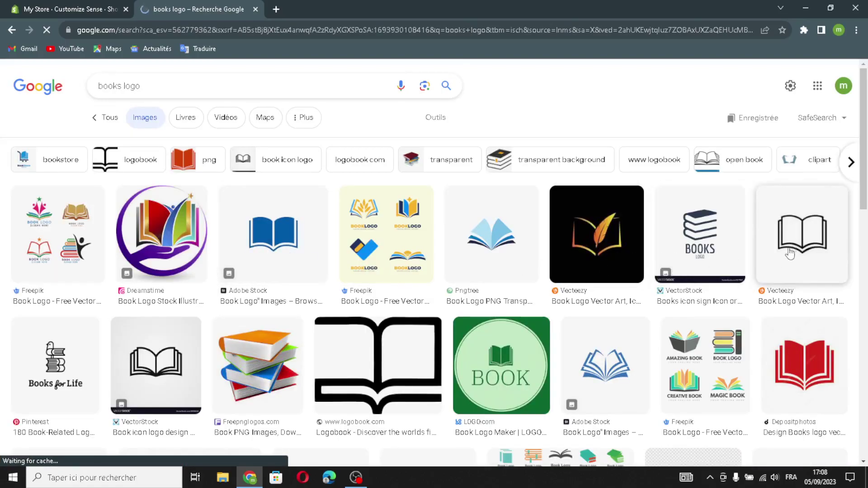
# Step: Upload the green BOOK logo from the search results to the store's images, apply it as the header logo, and leave the header settings
pyautogui.moveTo(501, 367); pyautogui.dragTo(395, 234)
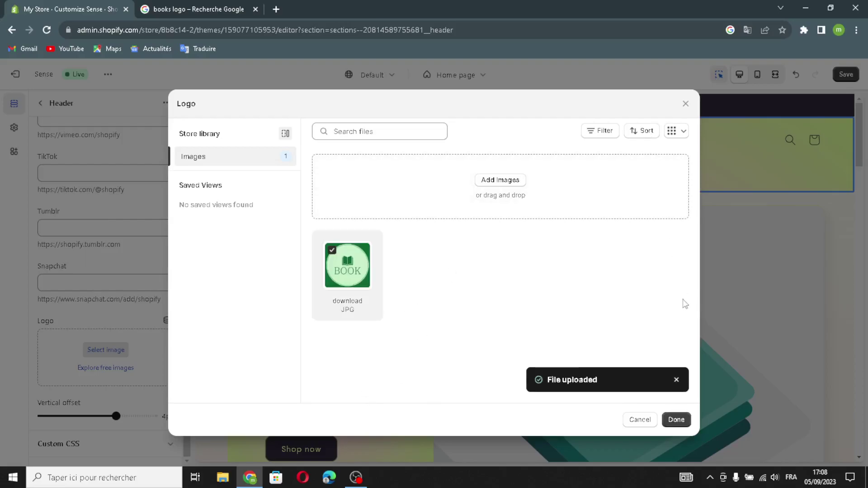
pyautogui.click(668, 416)
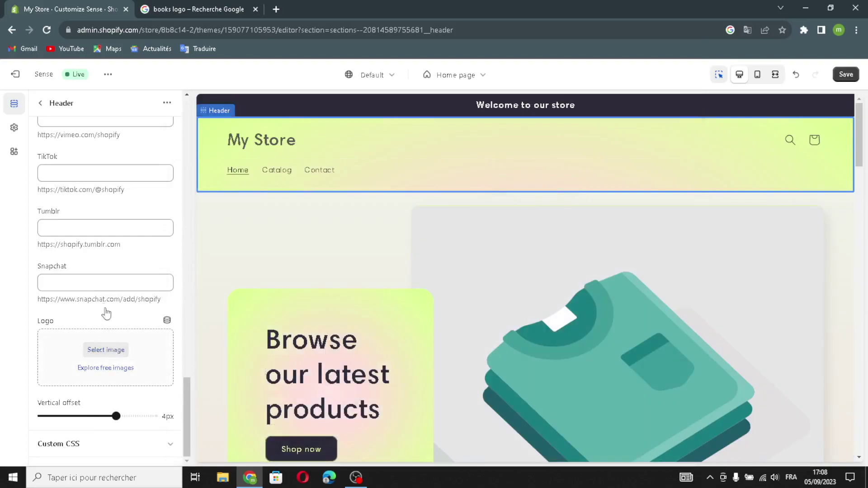
pyautogui.scroll(-2, 94, 382)
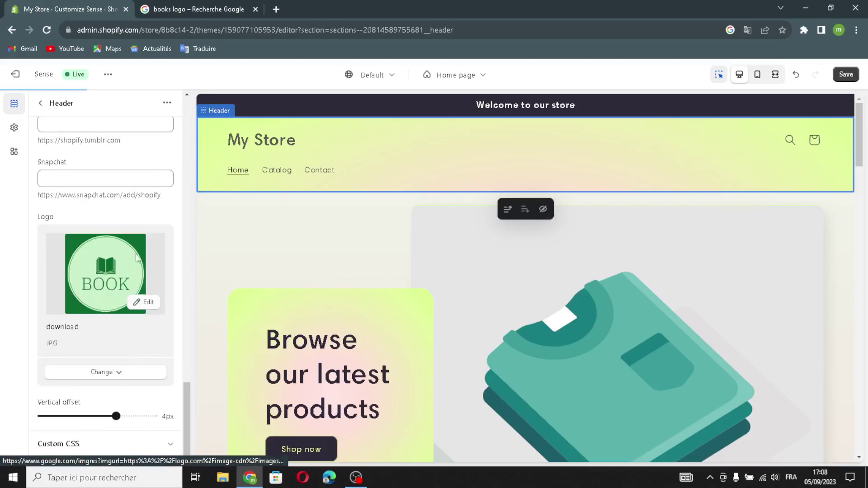
pyautogui.click(40, 103)
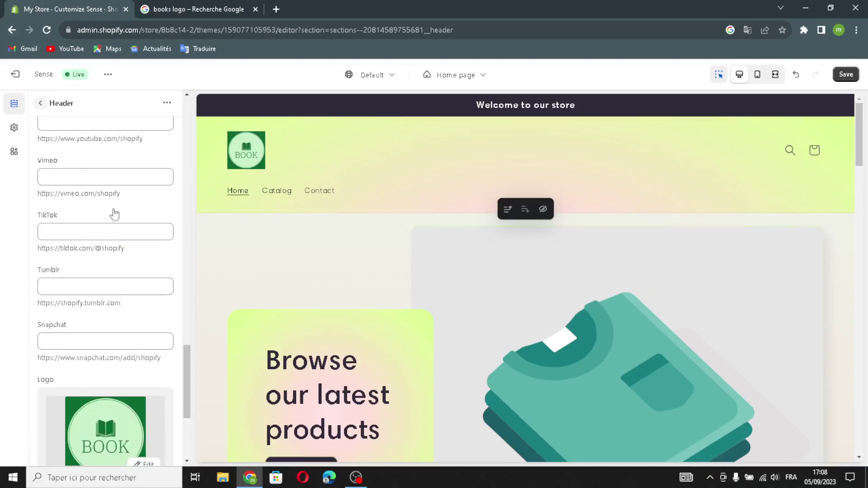
# Step: Generate heading suggestions about "books" for the Image with text section and apply "Discover New Worlds with Our Vast Collection of Books."
pyautogui.scroll(-1, 117, 276)
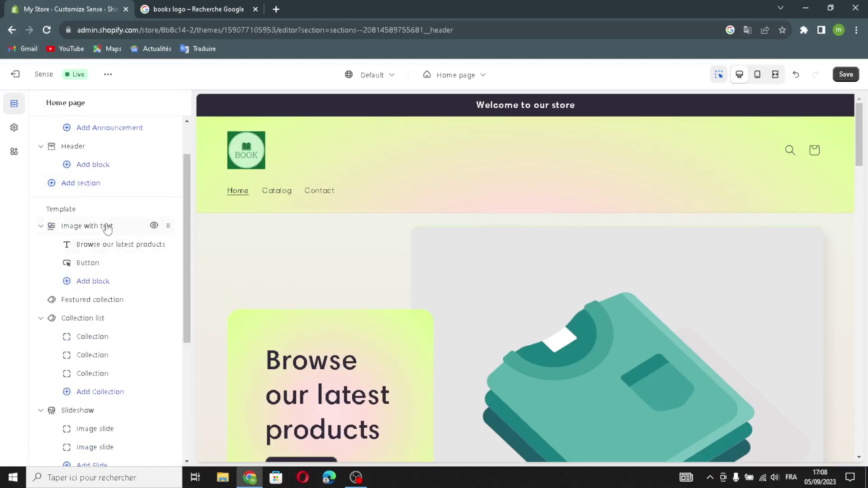
pyautogui.click(82, 245)
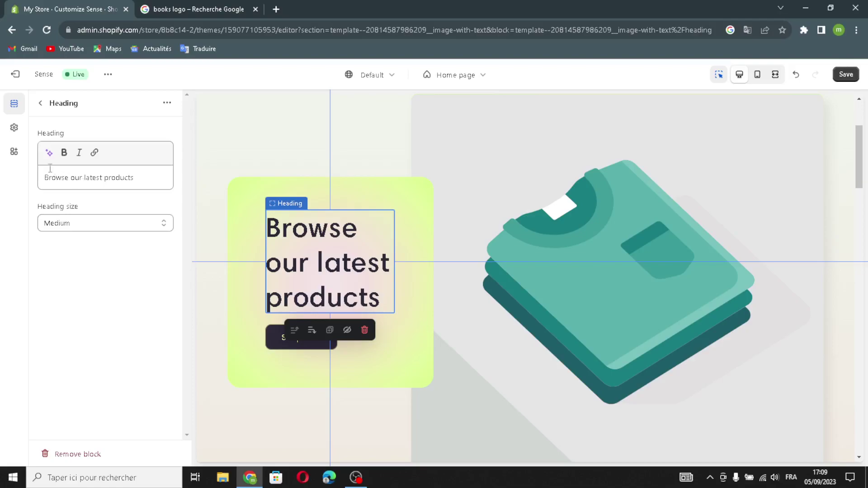
pyautogui.click(50, 153)
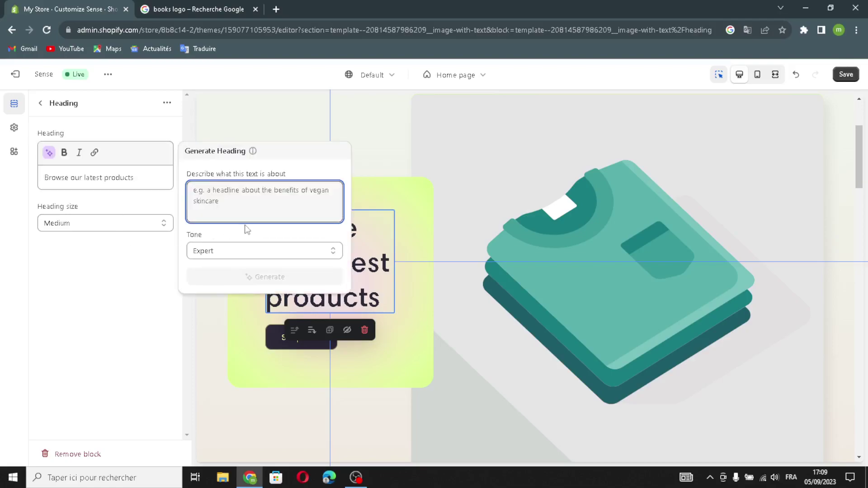
pyautogui.write('bo')
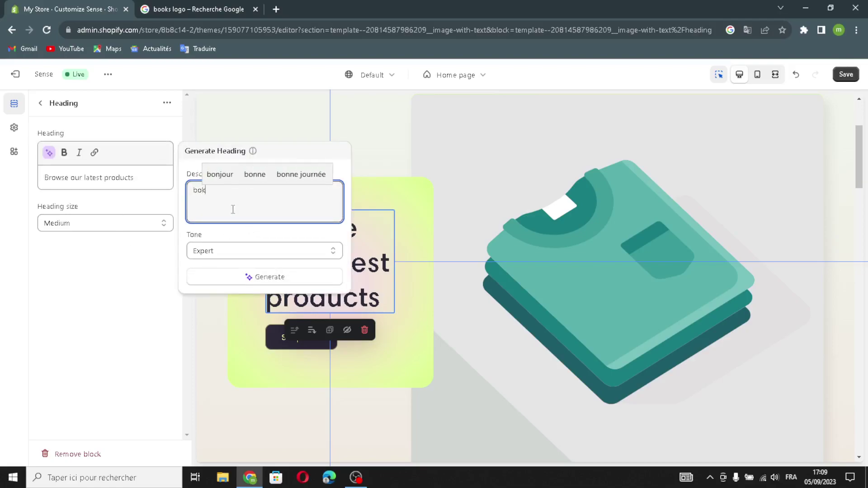
pyautogui.write('oks')
pyautogui.press('Return')
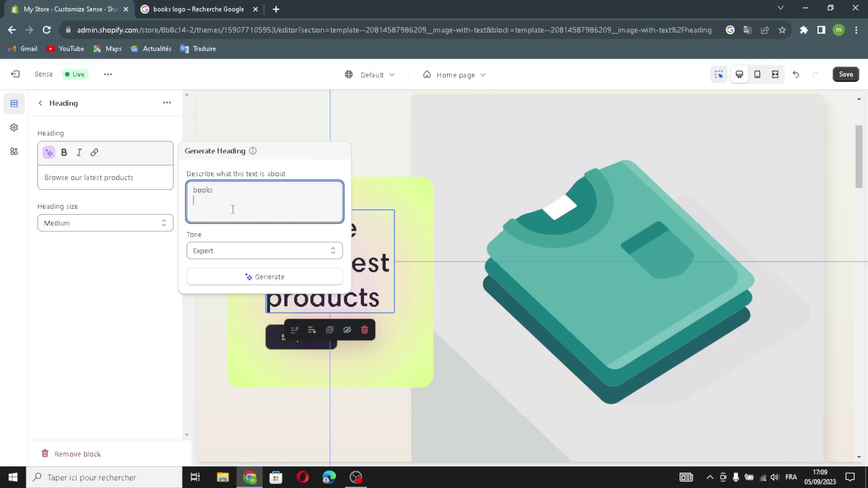
pyautogui.click(228, 272)
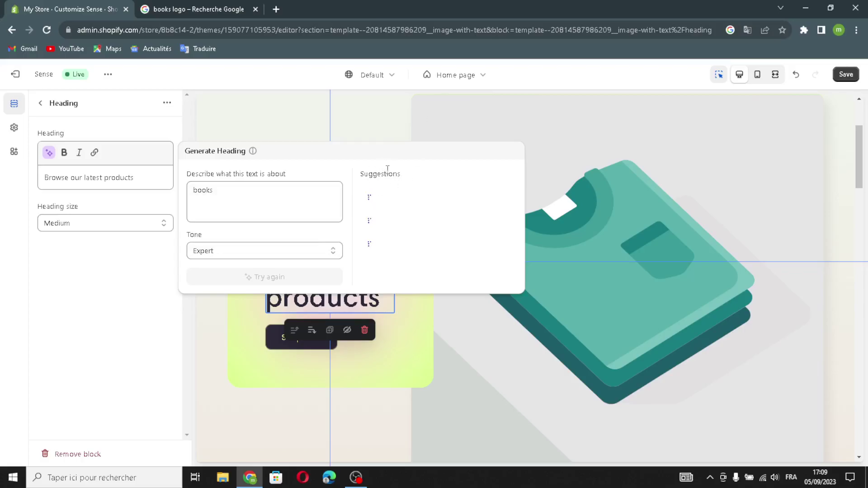
pyautogui.click(406, 213)
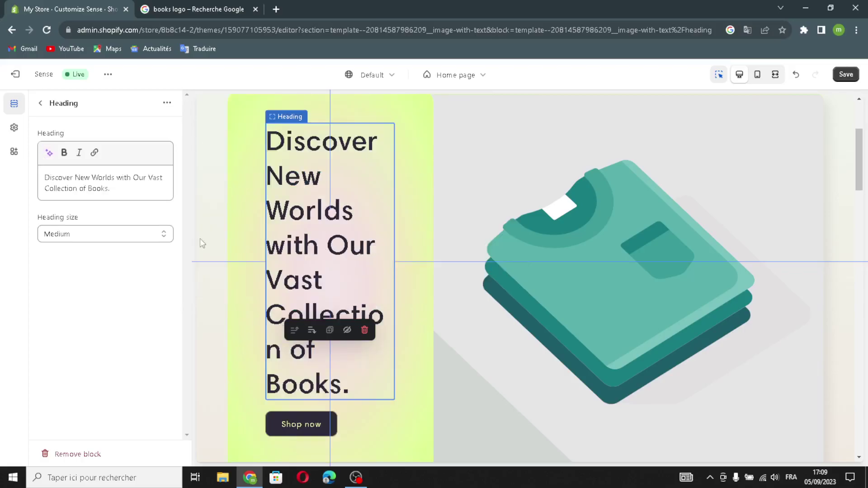
# Step: Review the heading size options and the Shop now button's label and link settings in the Image with text section
pyautogui.click(83, 230)
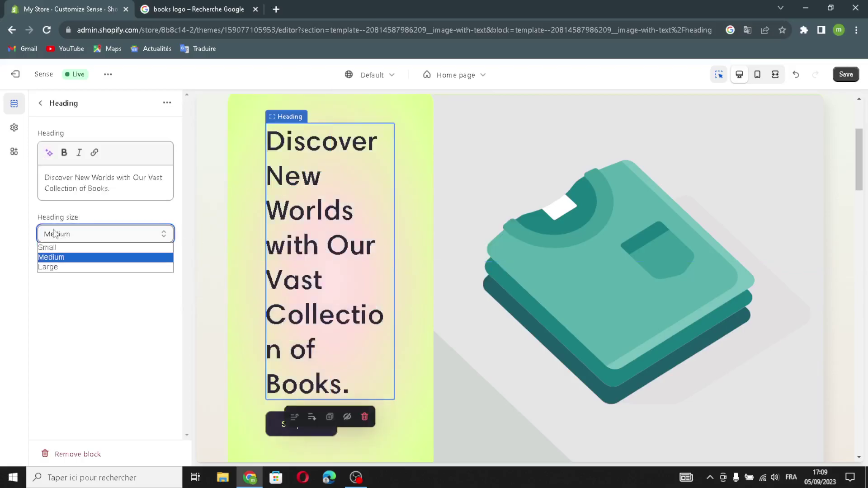
pyautogui.click(40, 104)
pyautogui.click(41, 104)
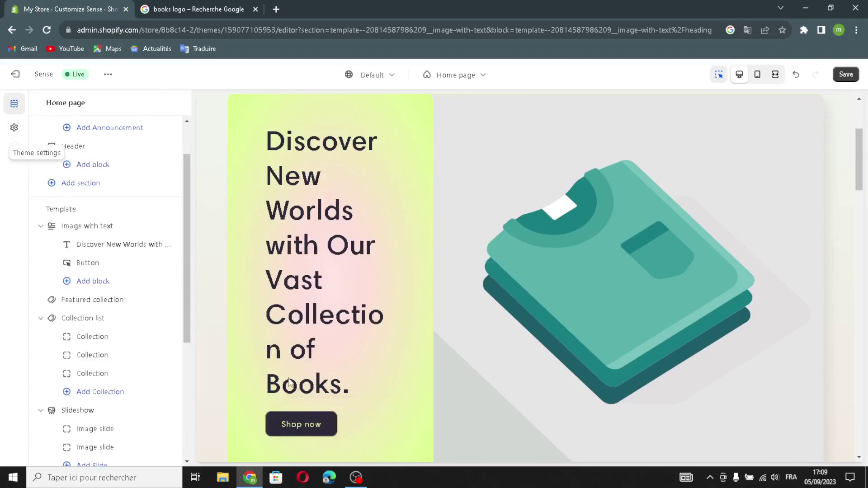
pyautogui.scroll(-2, 280, 362)
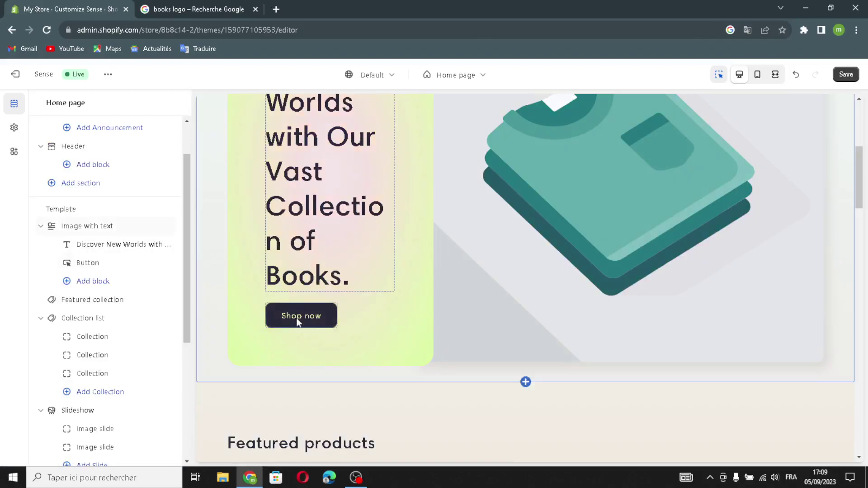
pyautogui.click(90, 263)
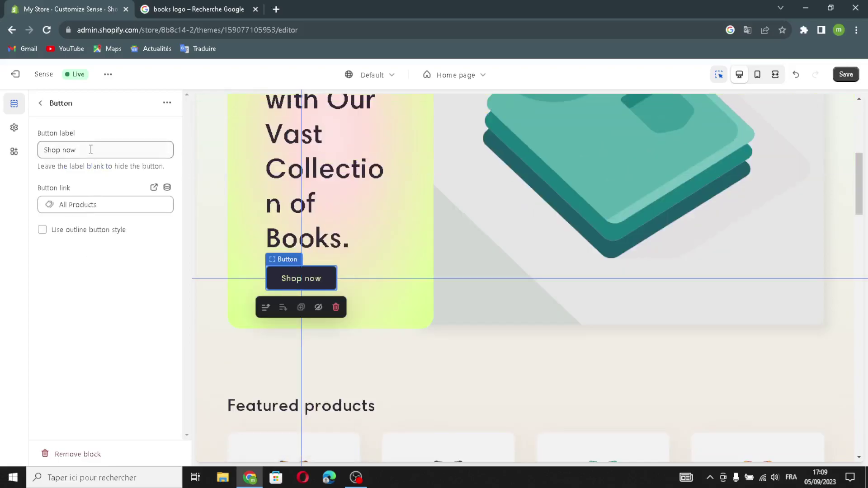
pyautogui.click(91, 150)
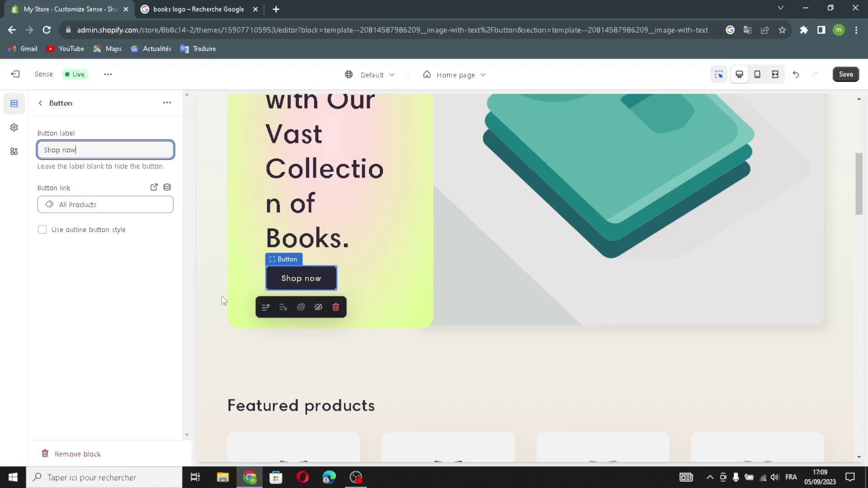
pyautogui.click(40, 103)
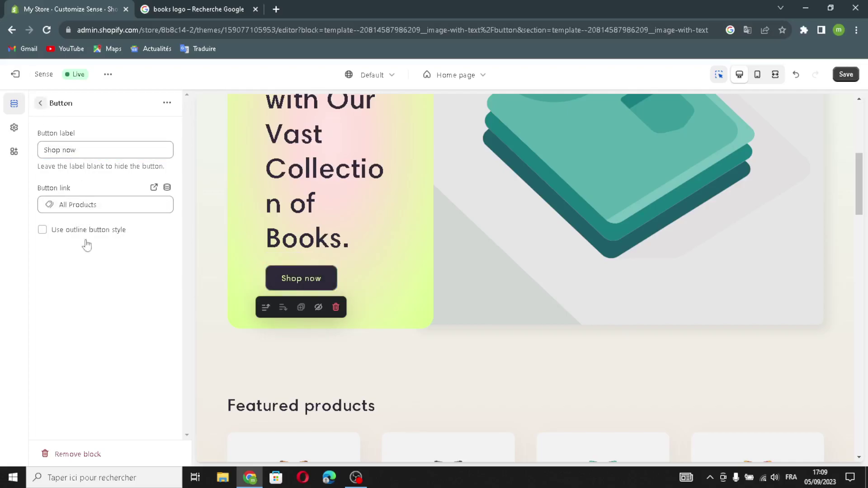
# Step: Look through the settings of the Image banner and Slideshow sections on the home page
pyautogui.scroll(-2, 102, 323)
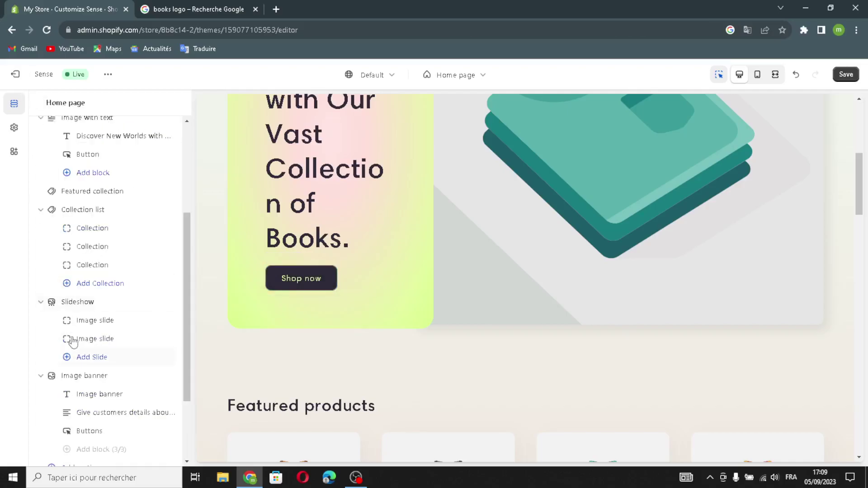
pyautogui.click(97, 382)
pyautogui.click(40, 103)
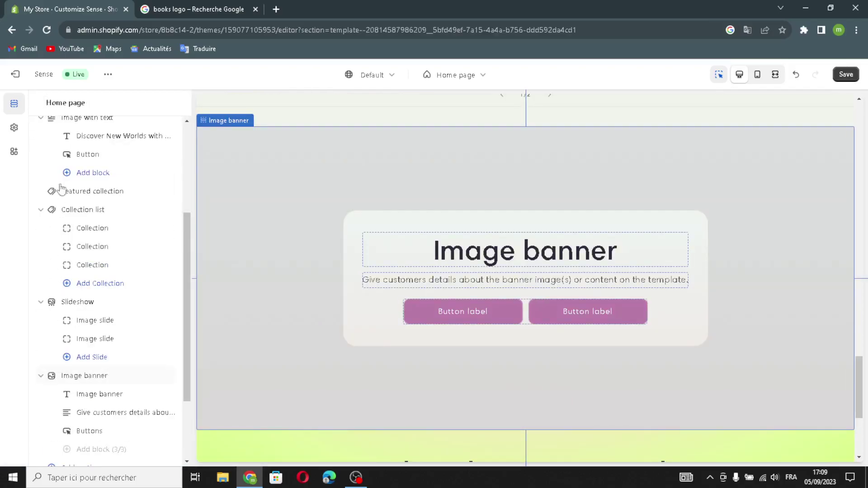
pyautogui.click(68, 303)
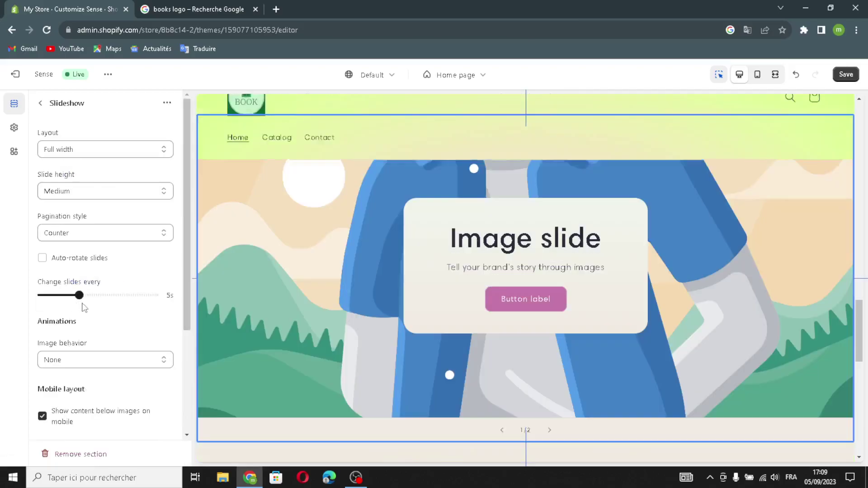
pyautogui.press('Escape')
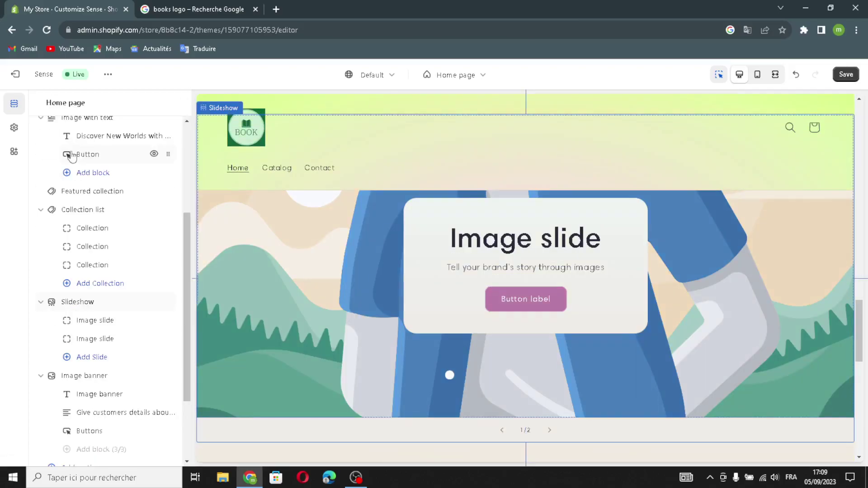
# Step: Enable auto-rotation of slides for the Slideshow section and review its remaining settings
pyautogui.click(87, 304)
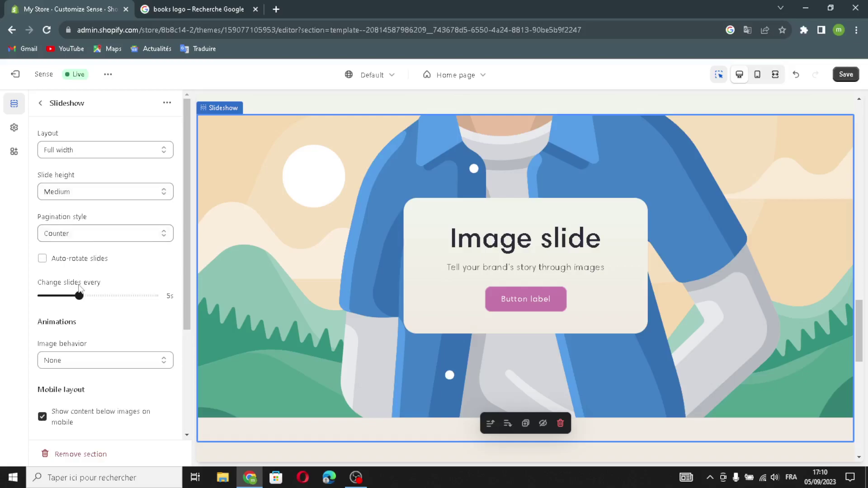
pyautogui.click(43, 258)
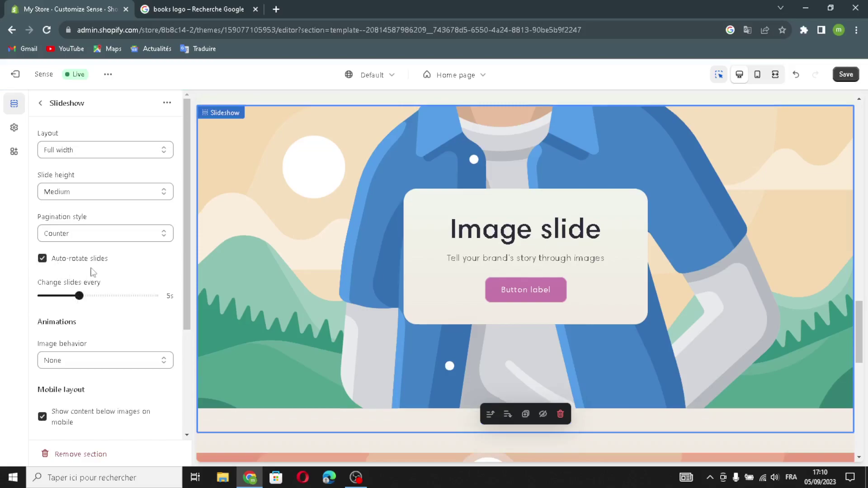
pyautogui.scroll(-3, 135, 377)
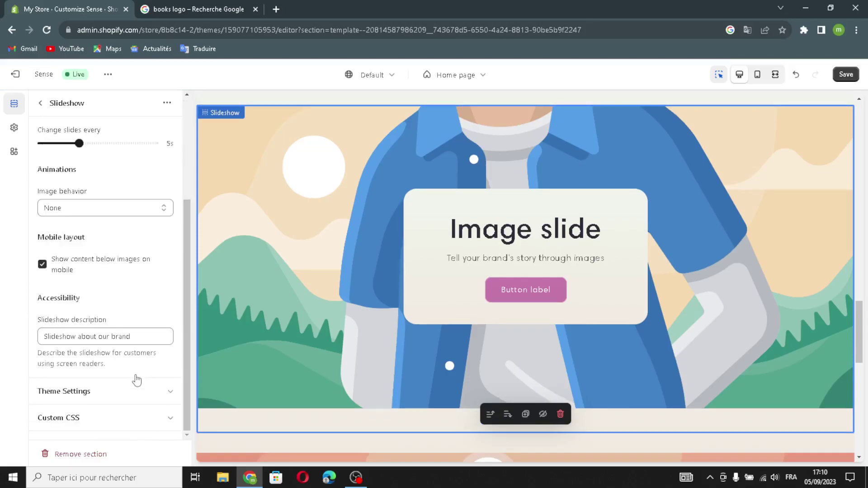
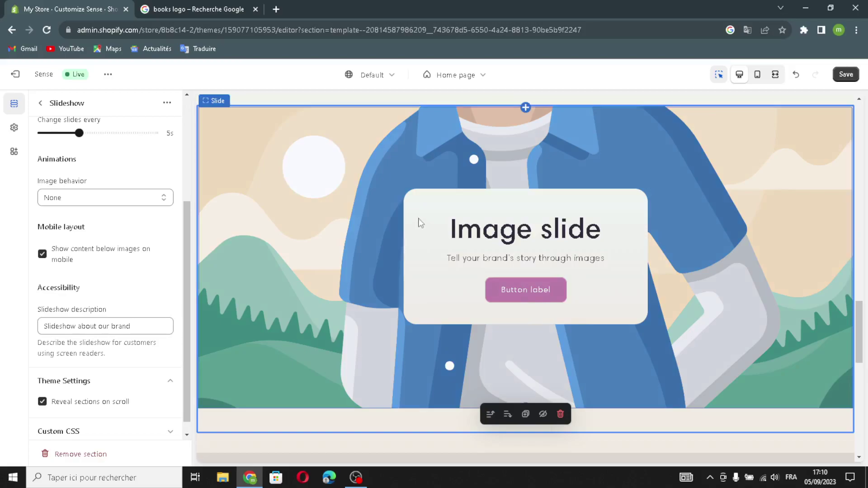
# Step: Open image selection for the first slide and search Google Images for "books to read" in the second browser tab
pyautogui.click(224, 202)
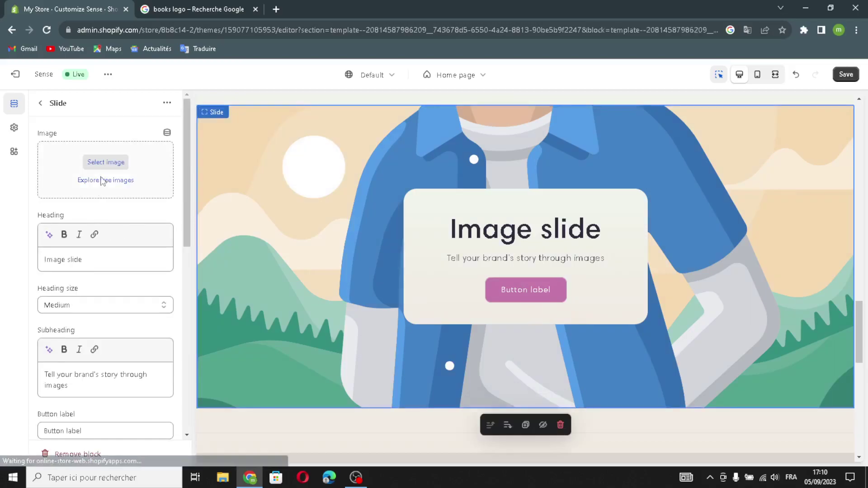
pyautogui.click(103, 163)
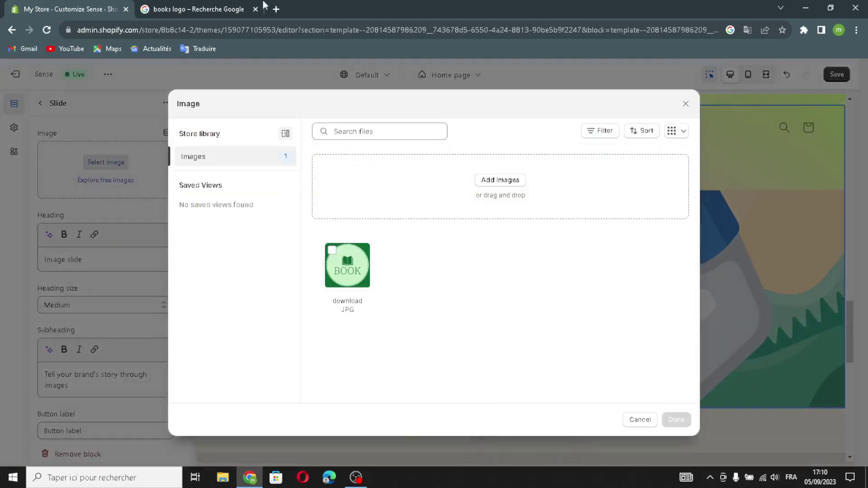
pyautogui.click(250, 8)
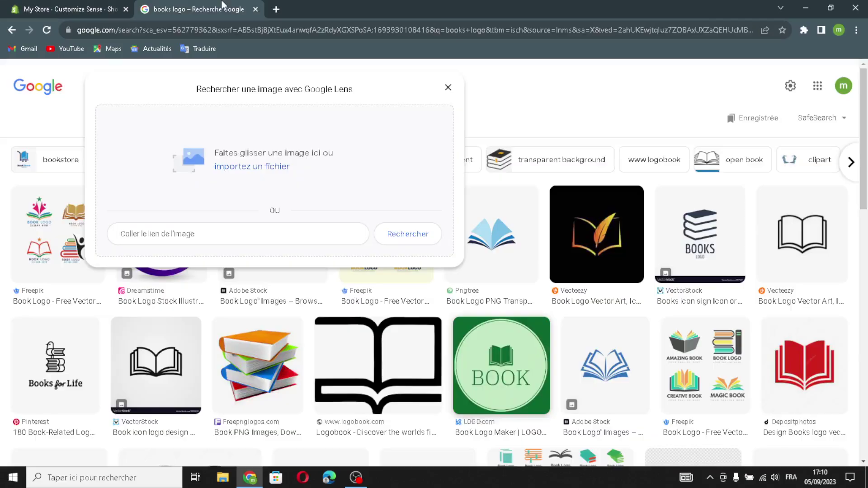
pyautogui.click(448, 89)
pyautogui.click(379, 36)
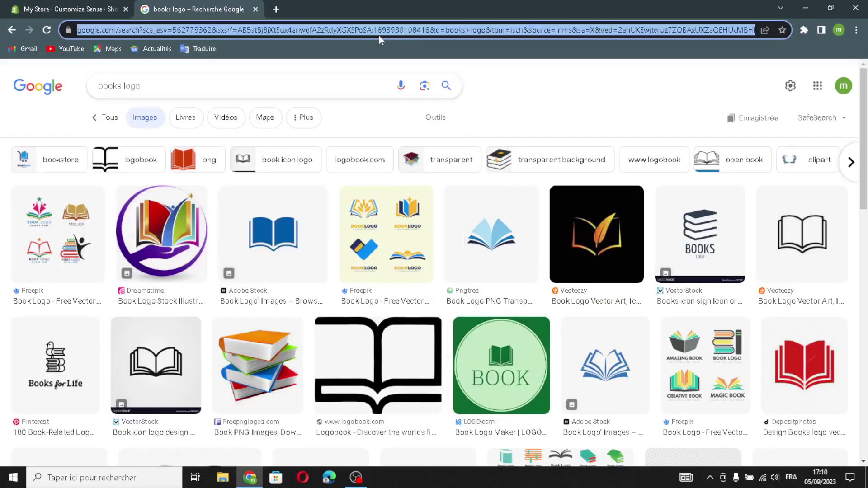
pyautogui.write('books')
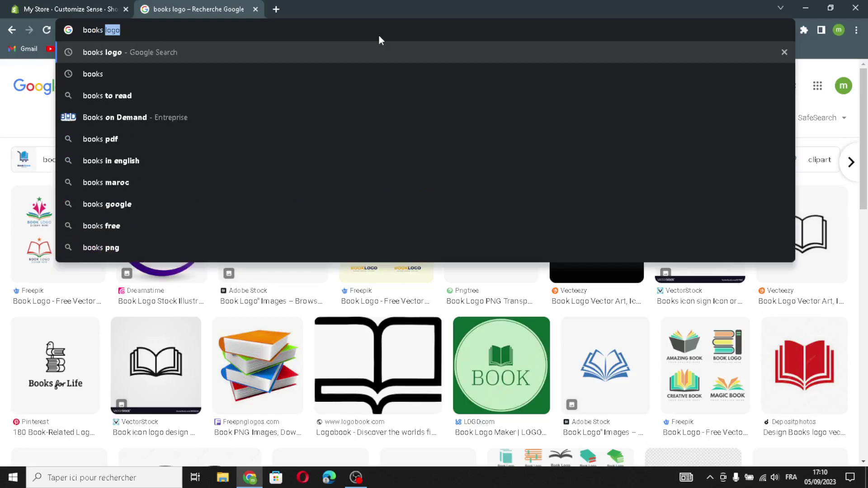
pyautogui.write(' to')
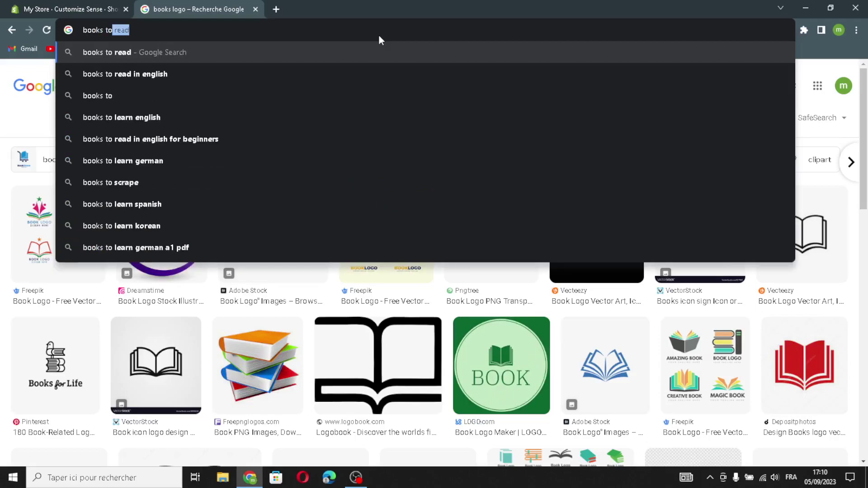
pyautogui.press('Return')
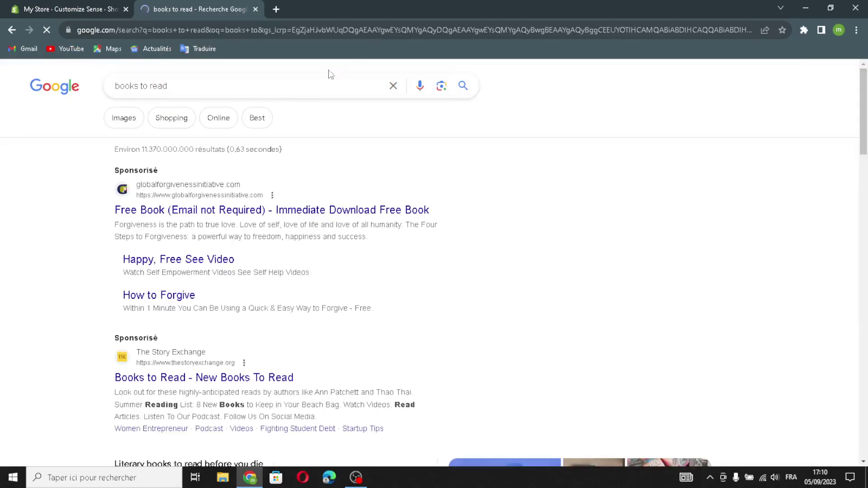
pyautogui.click(120, 121)
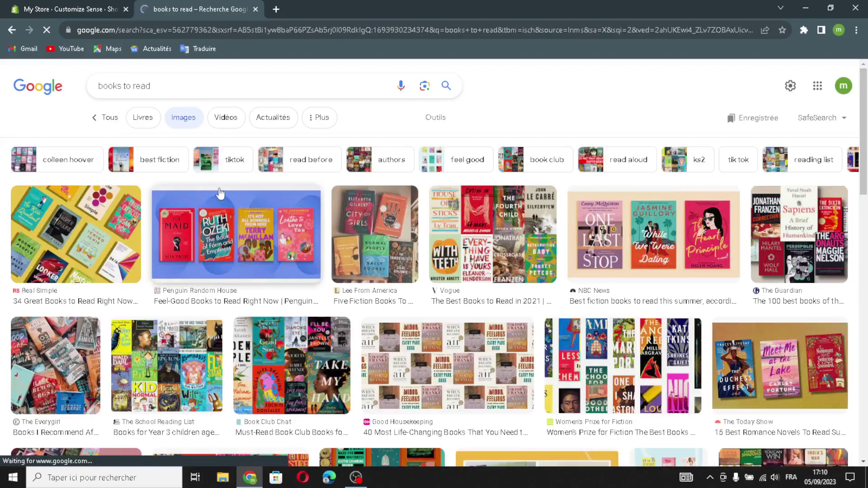
# Step: Bring a book cover collage from the search results into the store's images and apply Must-Read-Book-Club-Books-2022 to the first slide
pyautogui.moveTo(581, 359); pyautogui.dragTo(172, 14)
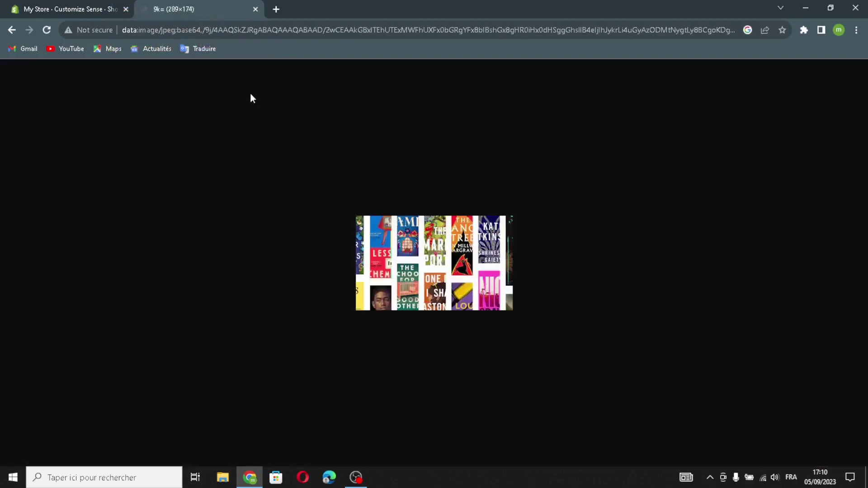
pyautogui.moveTo(392, 231); pyautogui.dragTo(453, 267)
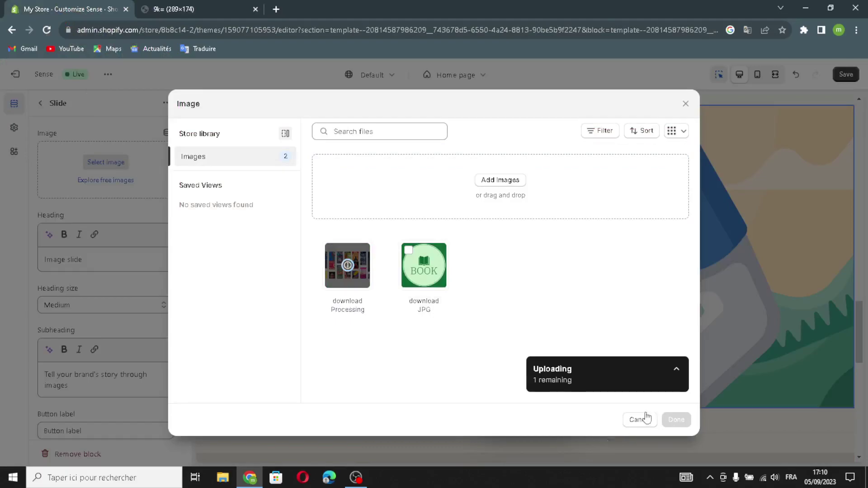
pyautogui.click(666, 421)
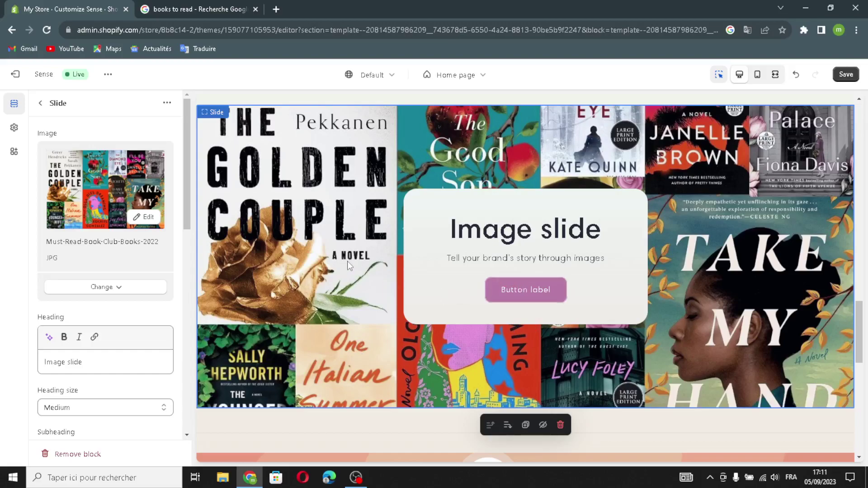
# Step: Set the first slide's heading size to Small
pyautogui.scroll(-3, 347, 261)
pyautogui.click(119, 356)
pyautogui.scroll(-2, 121, 393)
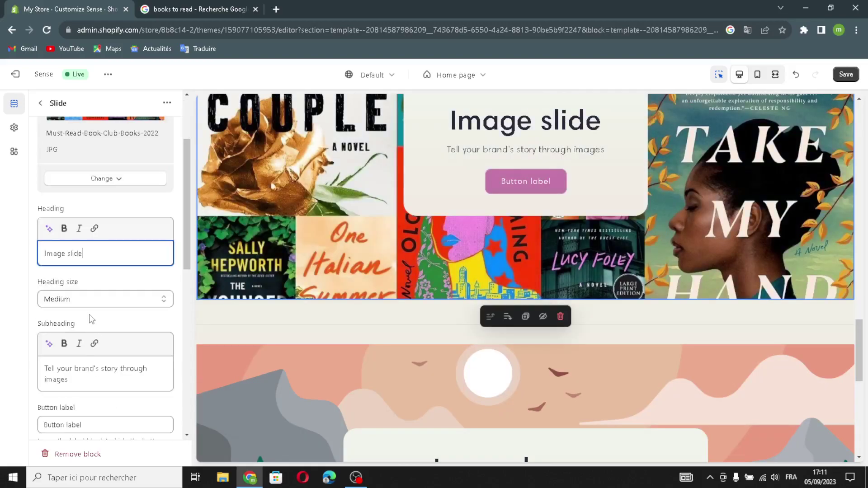
pyautogui.scroll(-2, 113, 355)
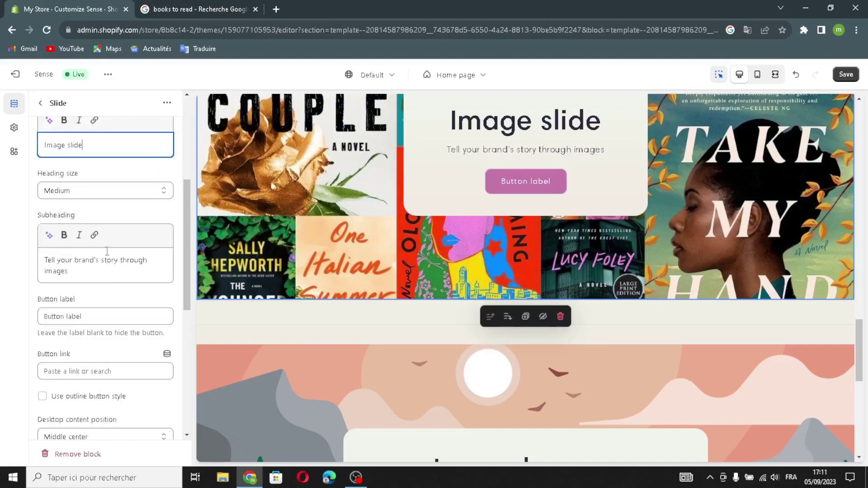
pyautogui.click(89, 192)
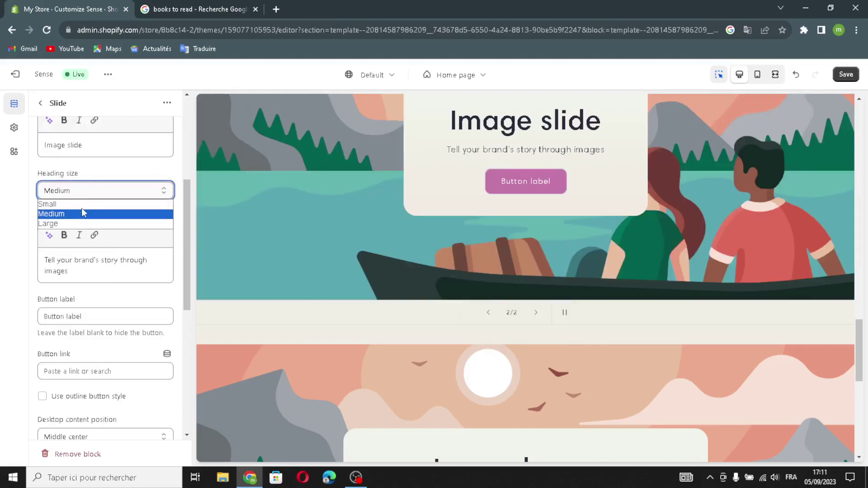
pyautogui.click(90, 211)
pyautogui.press('Up')
pyautogui.scroll(5, 124, 200)
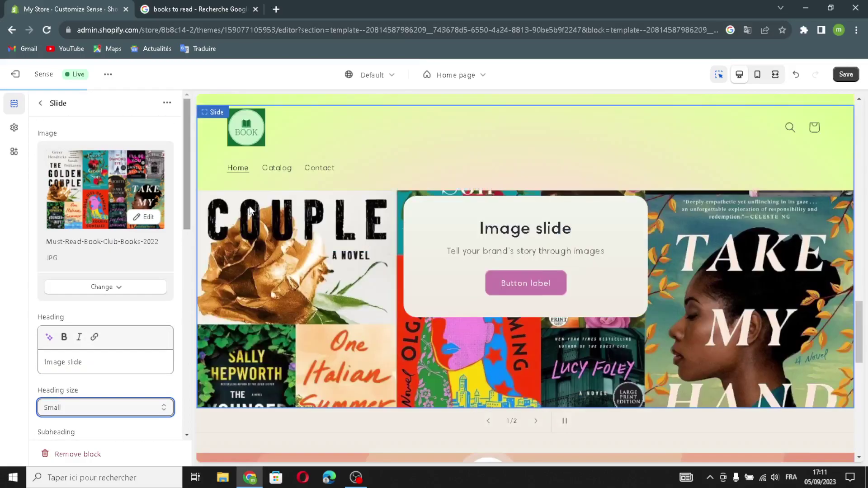
pyautogui.scroll(-5, 103, 384)
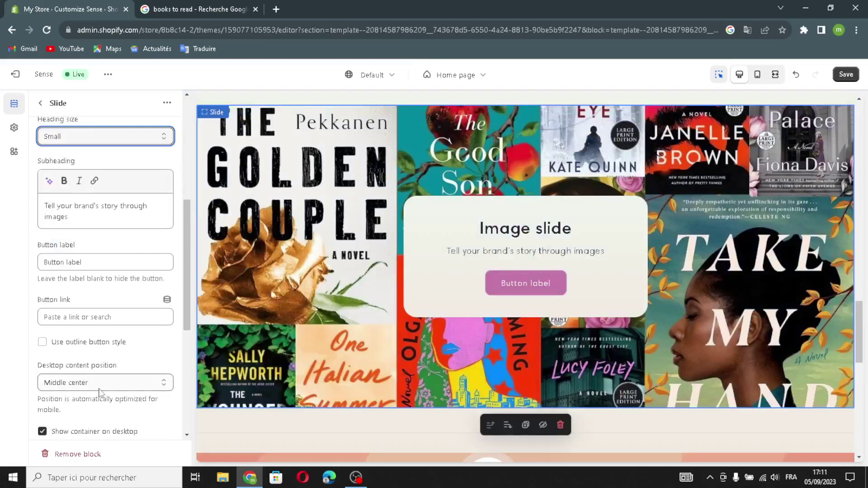
# Step: Change the first slide's button label to "shop now"
pyautogui.click(86, 267)
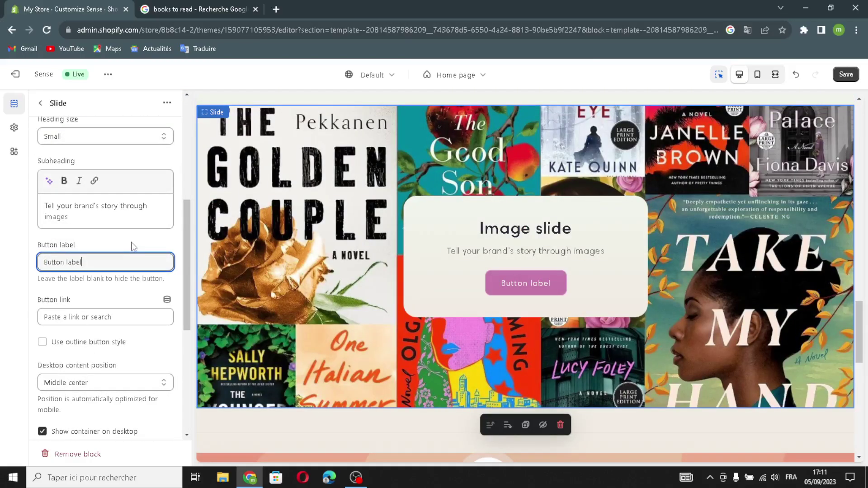
pyautogui.hotkey('ctrl', 'shift', 'Left')
pyautogui.hotkey('ctrl', 'shift', 'Left')
pyautogui.click(125, 260)
pyautogui.hotkey('ctrl', 'a')
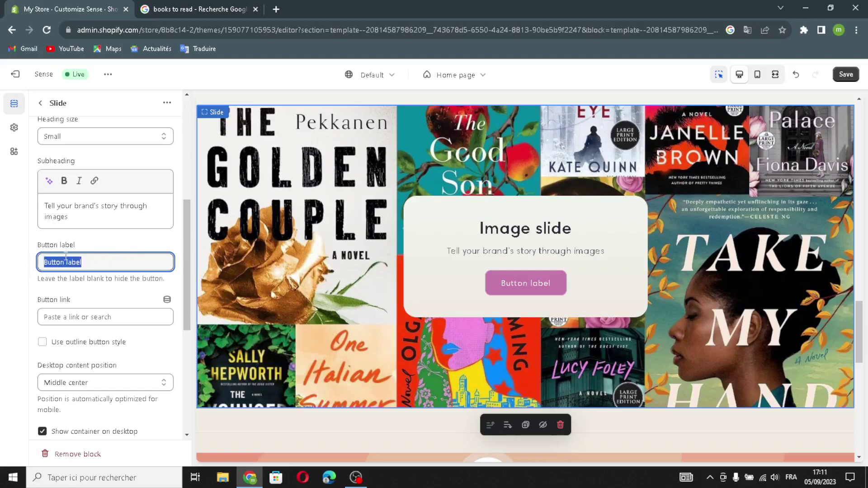
pyautogui.write('sho')
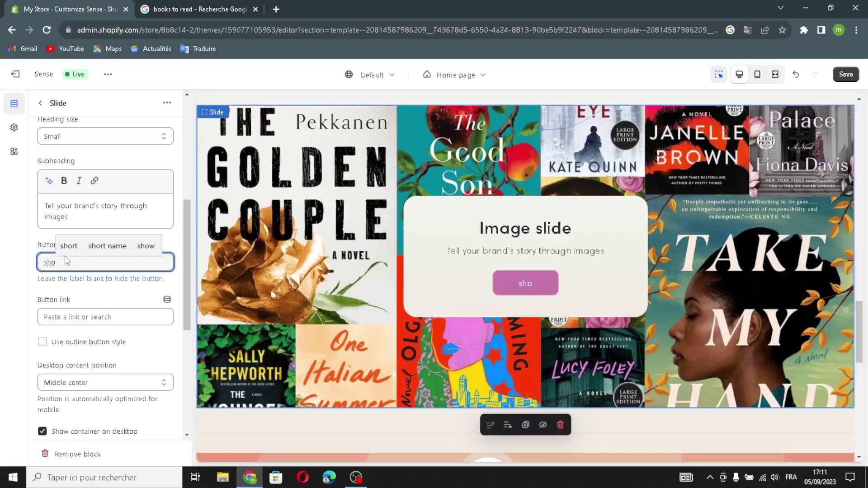
pyautogui.write('^ p')
pyautogui.press('BackSpace')
pyautogui.press('BackSpace')
pyautogui.write('p')
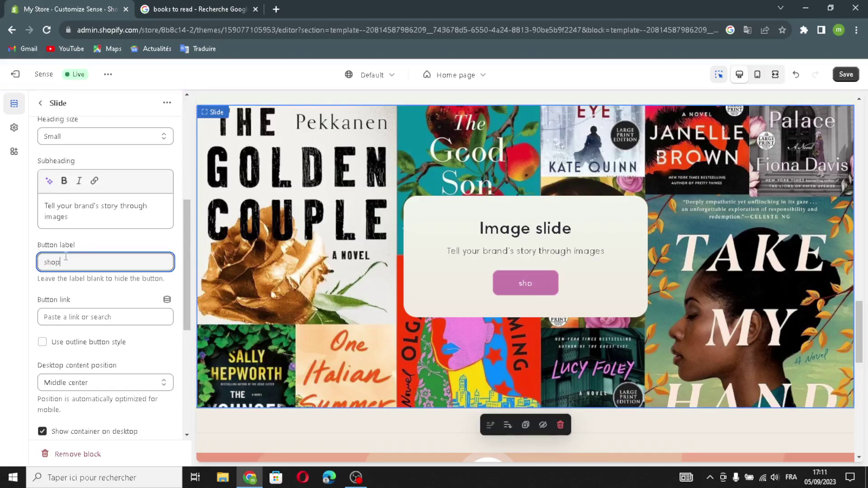
pyautogui.write(' now')
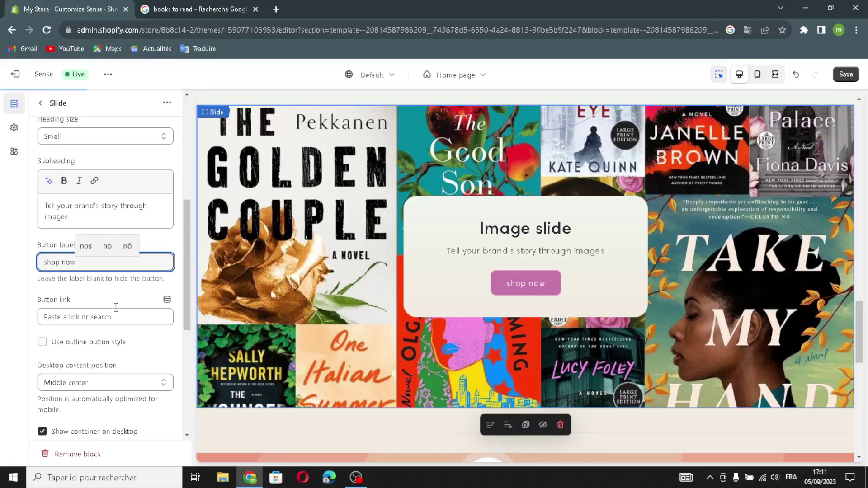
# Step: Return from the first slide's settings to the home page section list and save the theme changes
pyautogui.click(123, 304)
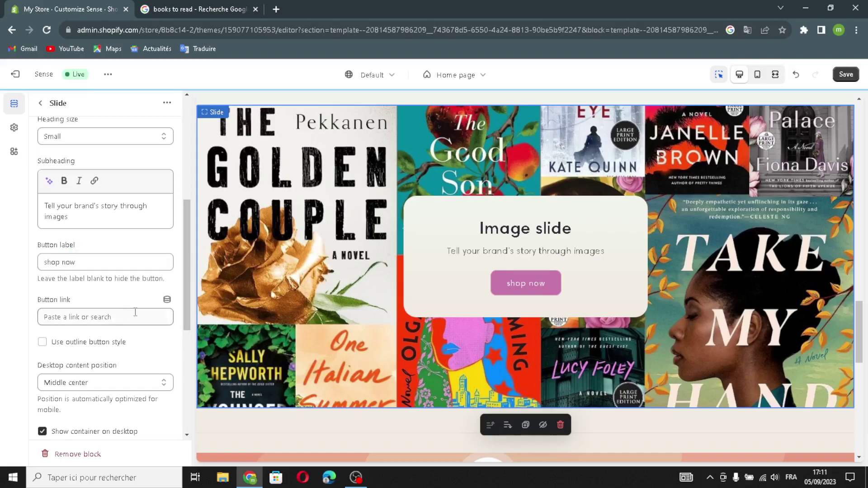
pyautogui.scroll(-5, 87, 366)
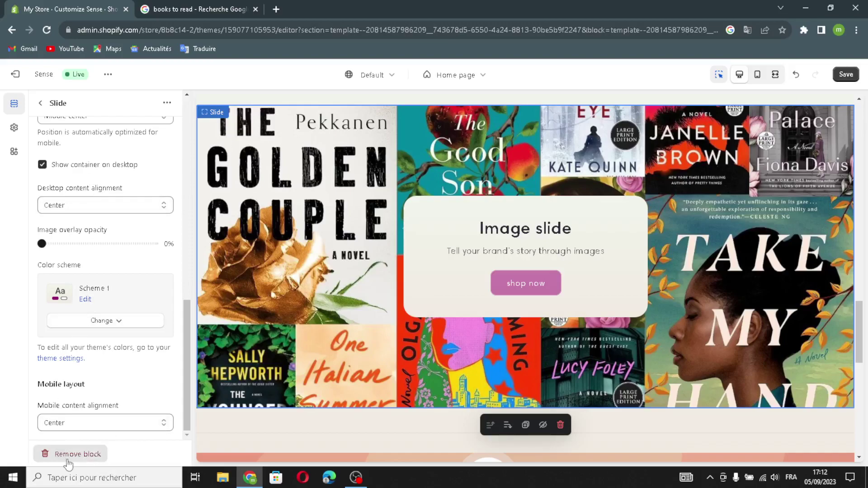
pyautogui.click(39, 103)
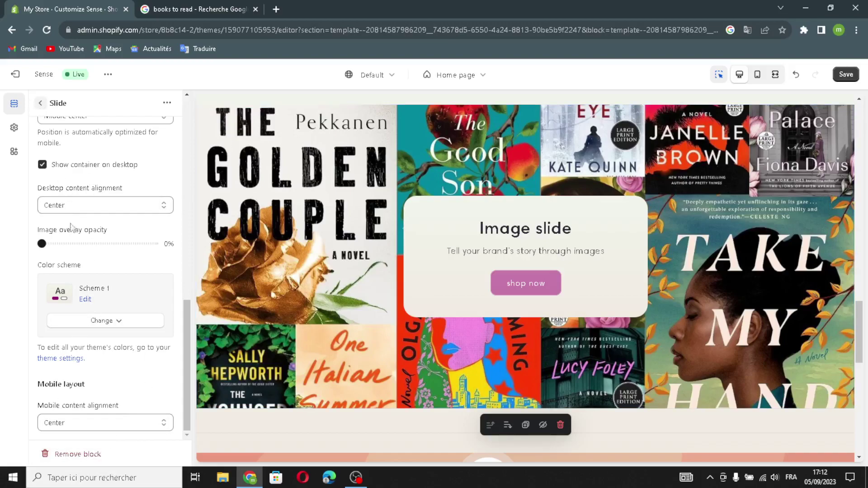
pyautogui.scroll(-2, 86, 398)
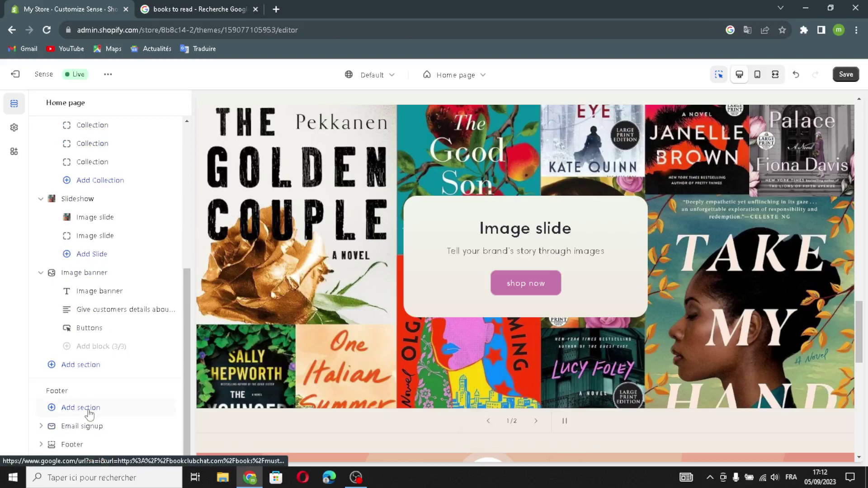
pyautogui.click(845, 75)
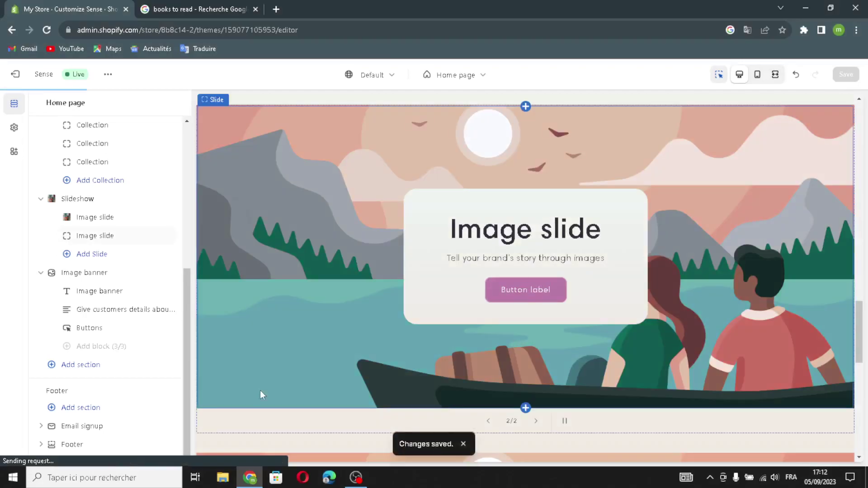
# Step: Exit the theme editor and go to the store admin's Home page
pyautogui.click(24, 79)
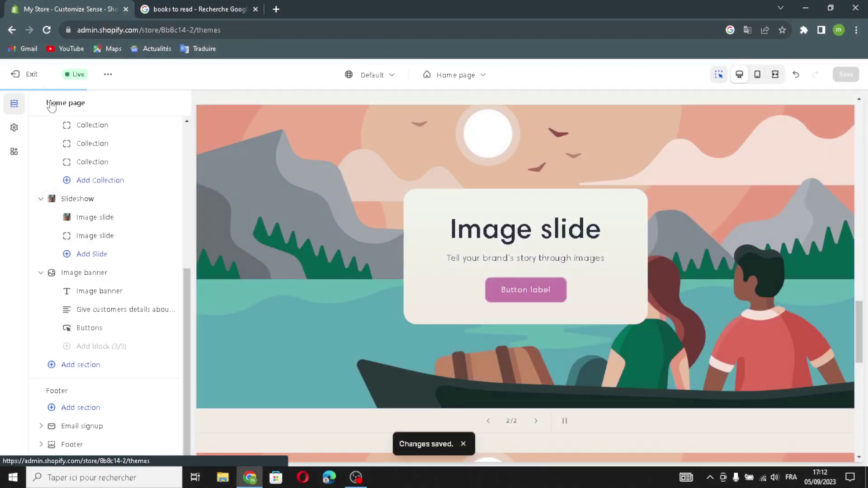
pyautogui.scroll(-3, 293, 337)
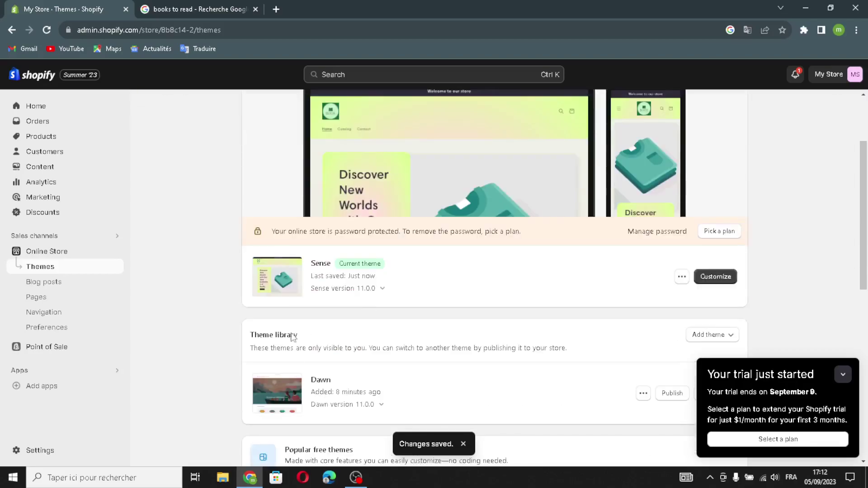
pyautogui.scroll(-2, 323, 431)
pyautogui.scroll(5, 475, 360)
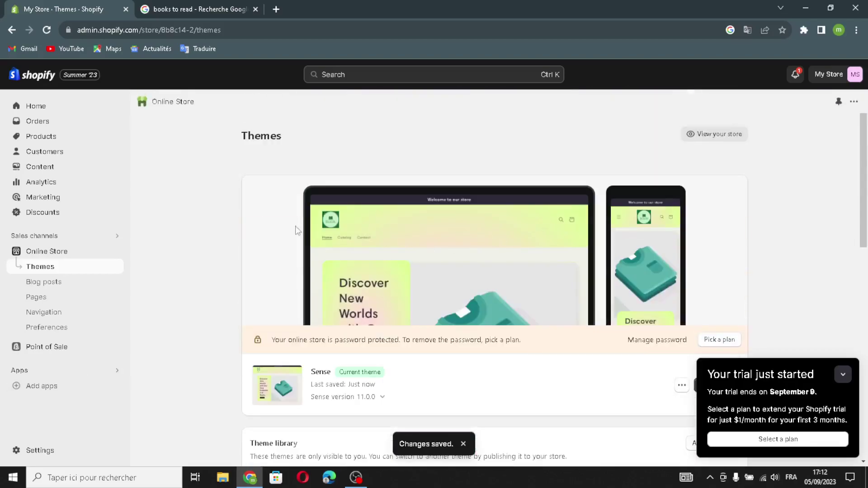
pyautogui.click(53, 110)
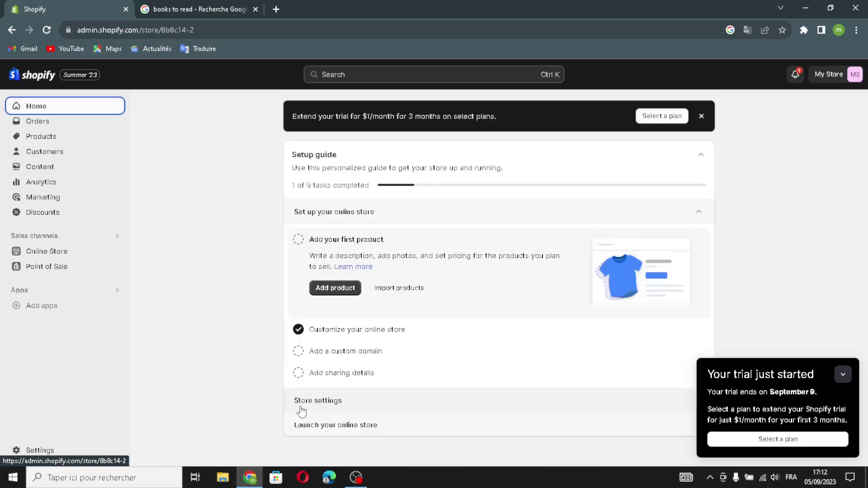
# Step: Open the store naming task in the setup guide's store settings, set the store name to ProsePlace, and save it
pyautogui.click(302, 409)
pyautogui.click(337, 312)
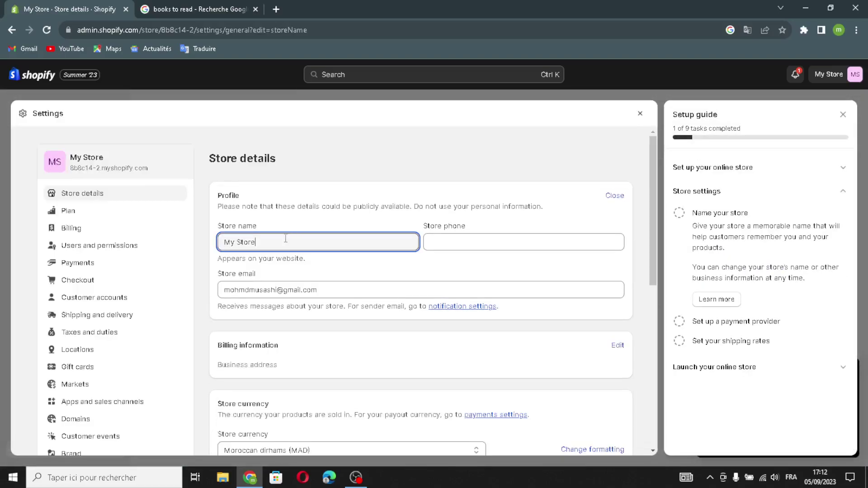
pyautogui.write('ProsePlace')
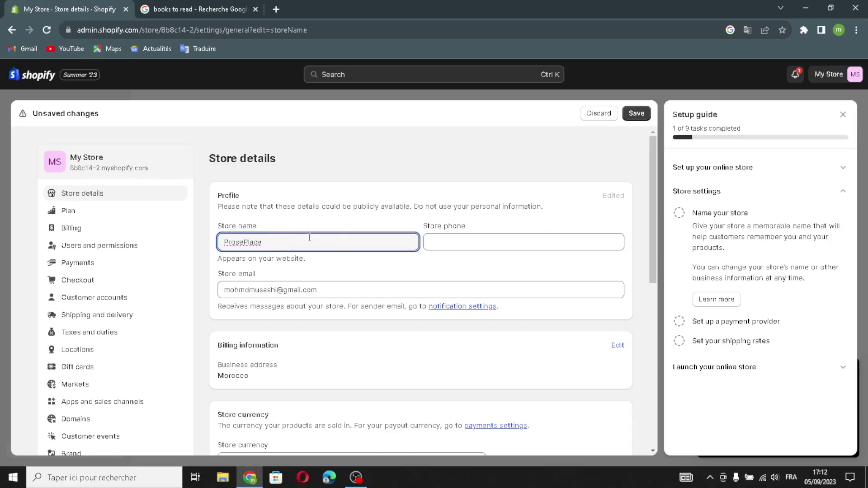
pyautogui.click(436, 238)
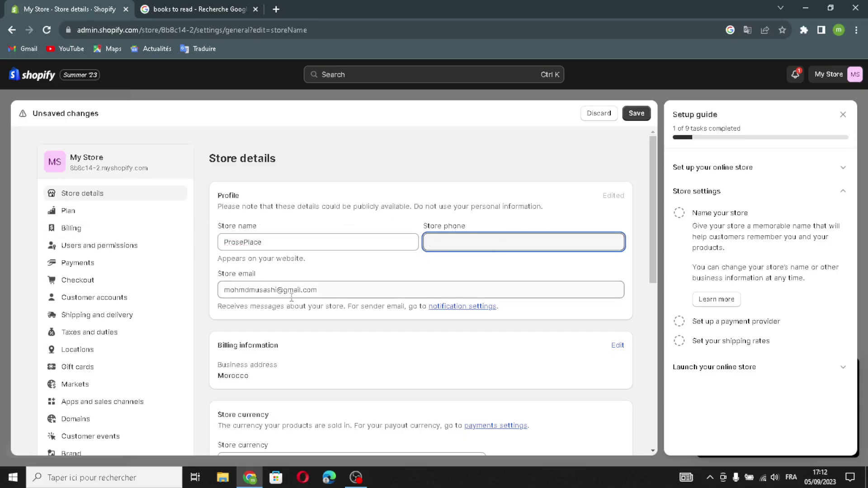
pyautogui.moveTo(346, 286); pyautogui.dragTo(225, 287)
pyautogui.click(418, 288)
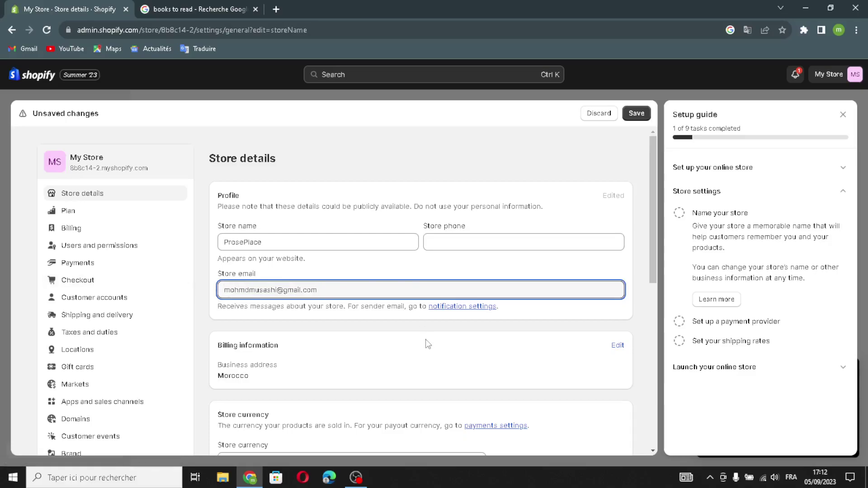
pyautogui.click(635, 113)
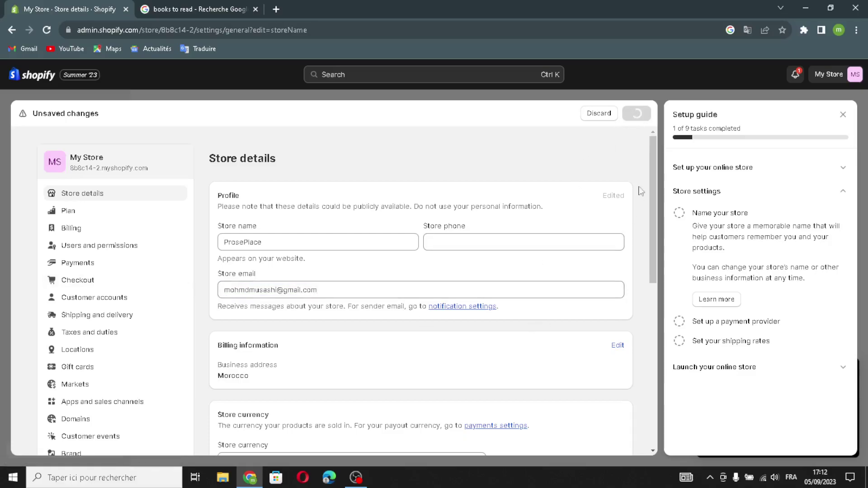
pyautogui.click(843, 114)
pyautogui.click(844, 120)
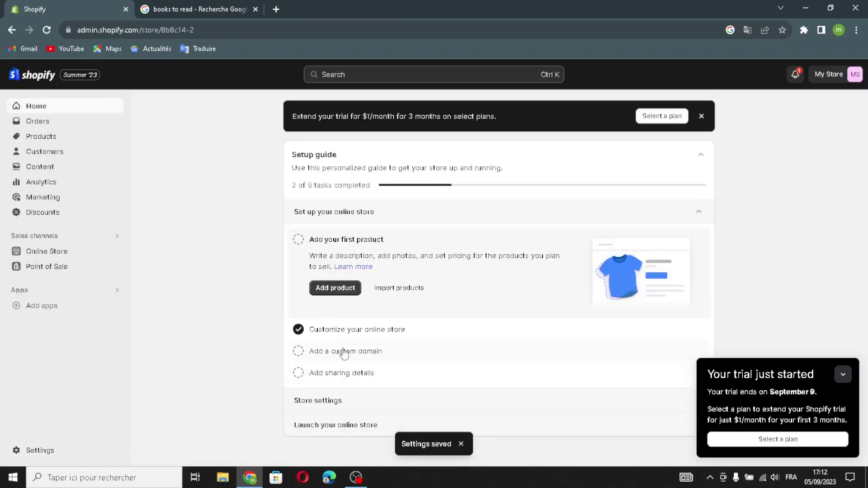
# Step: Mark the custom domain and sharing details tasks as complete in the setup guide, and close the Google search tab
pyautogui.click(367, 357)
pyautogui.click(299, 283)
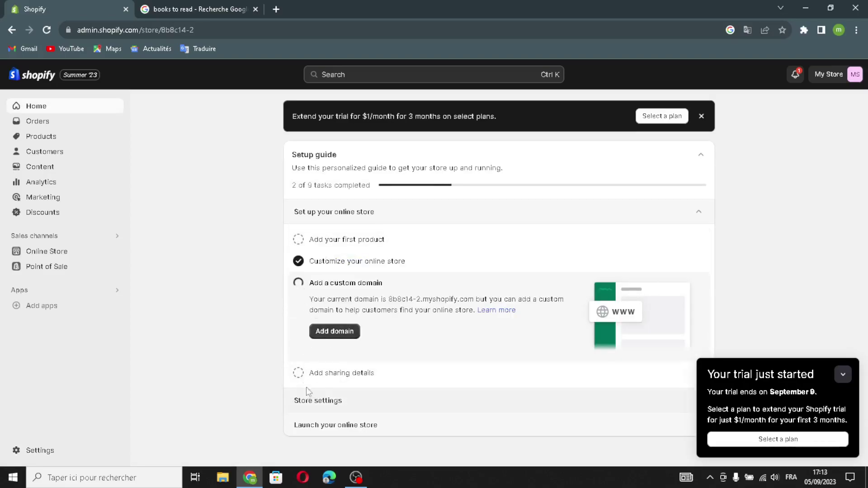
pyautogui.click(299, 373)
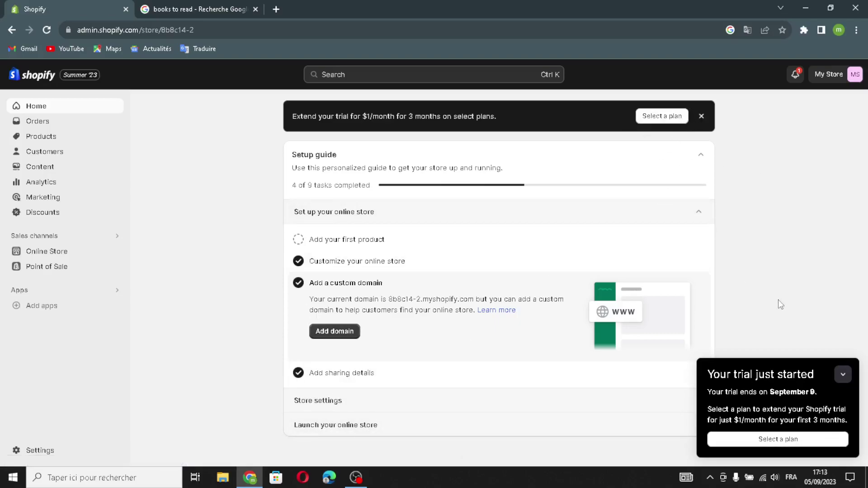
pyautogui.click(256, 9)
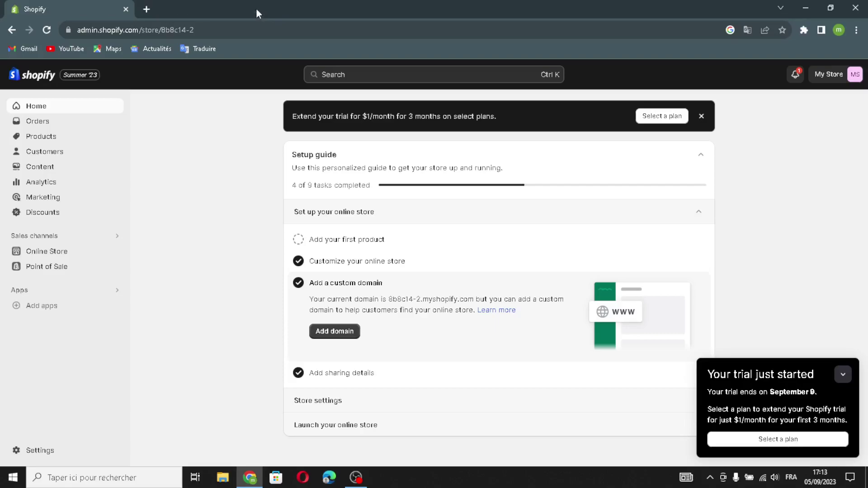